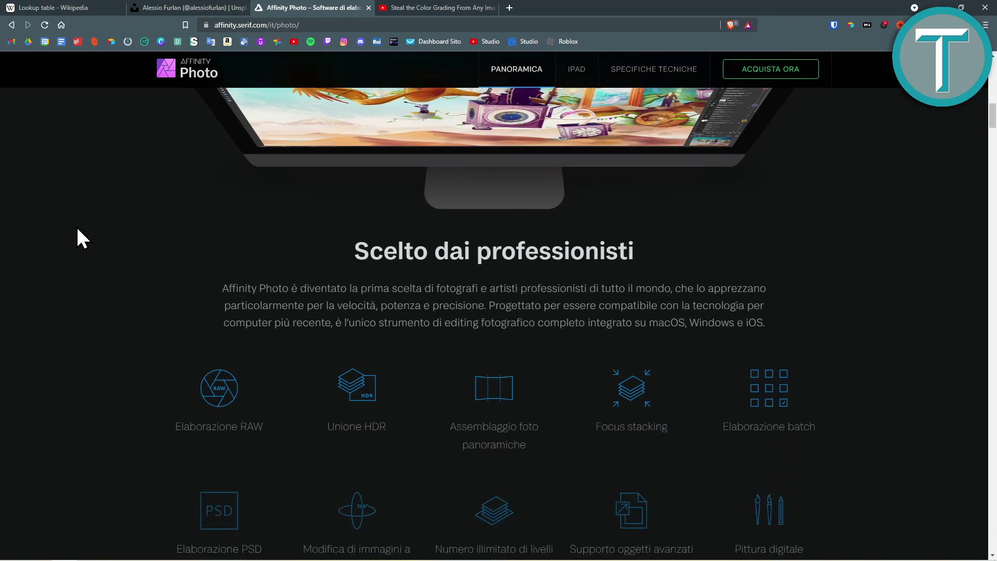
Look over the top of the Affinity Photo product page and the YouTube video on stealing color grading with GIMP.
{"action": "scroll", "coordinate": [77, 229], "scroll_direction": "up", "scroll_amount": 15}
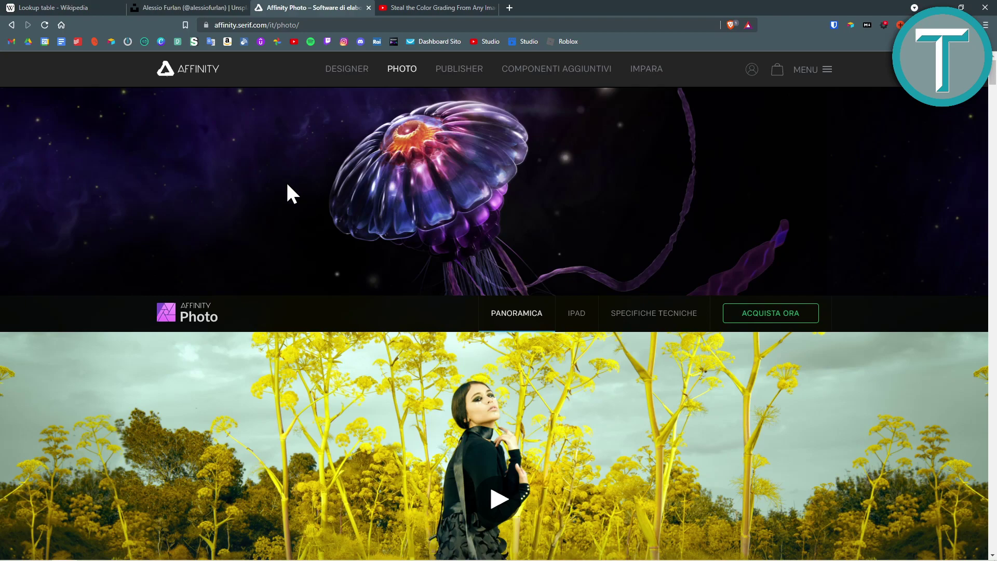
{"action": "left_click", "coordinate": [438, 8]}
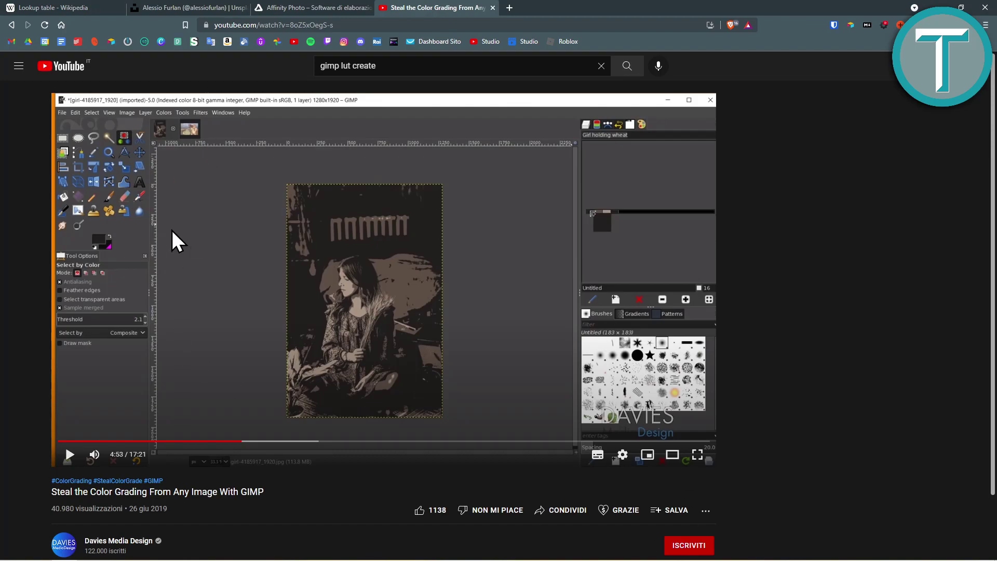
{"action": "left_click", "coordinate": [301, 8]}
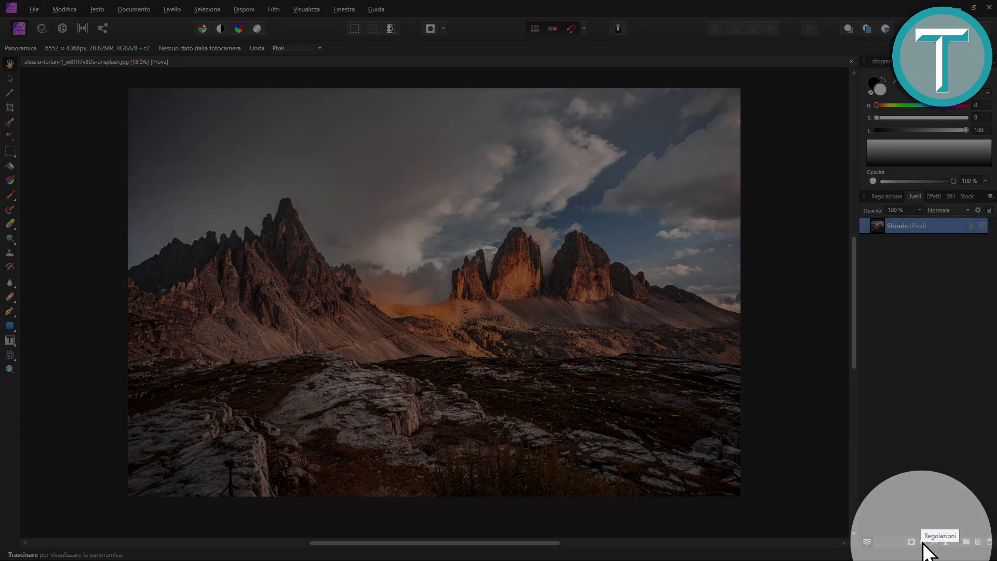
Add a Color Balance adjustment to the mountain photo, setting midtone Cyan/Red to 86% and shifting Magenta/Green further toward magenta.
{"action": "left_click", "coordinate": [924, 543]}
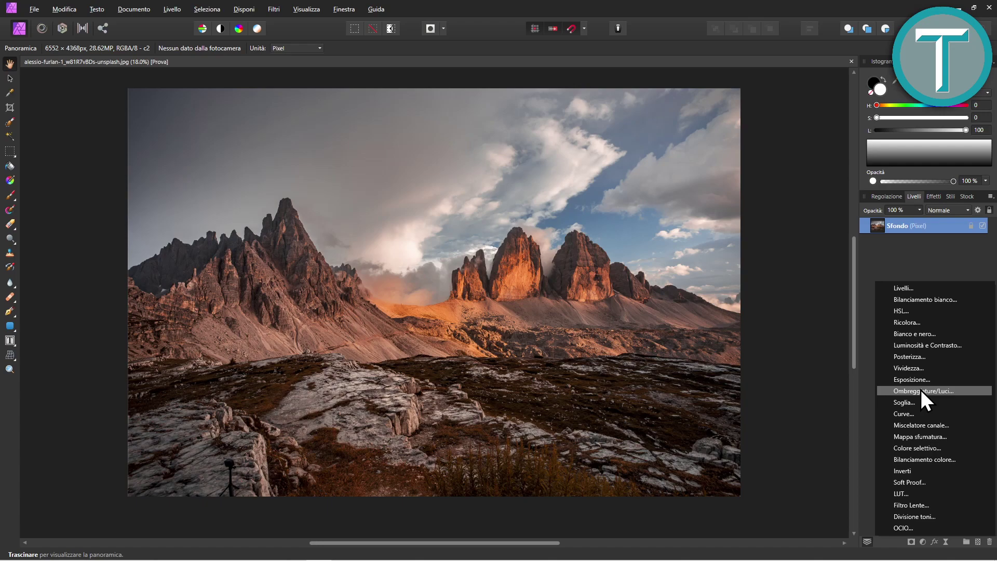
{"action": "left_click", "coordinate": [924, 460]}
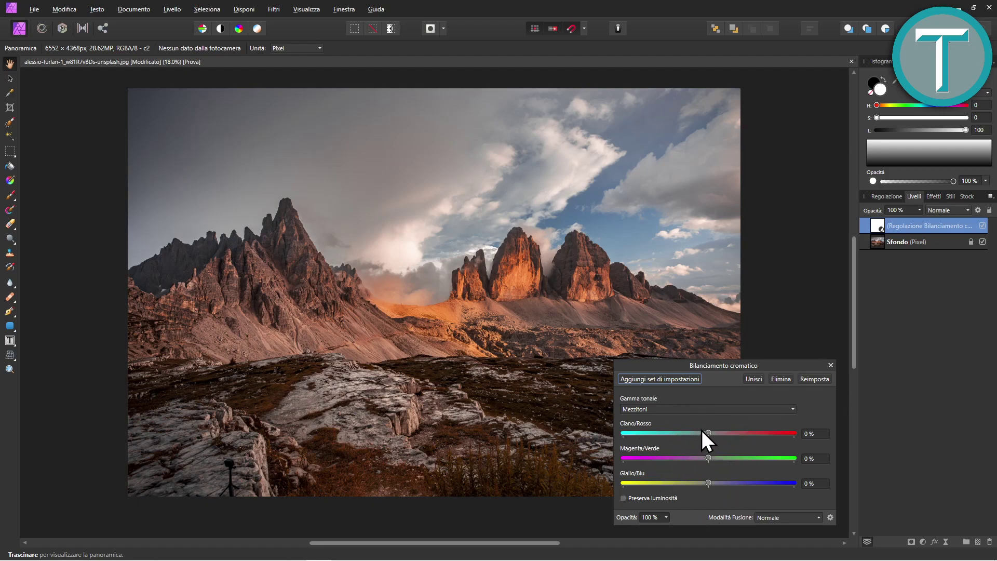
{"action": "left_click_drag", "start_coordinate": [709, 432], "coordinate": [650, 432]}
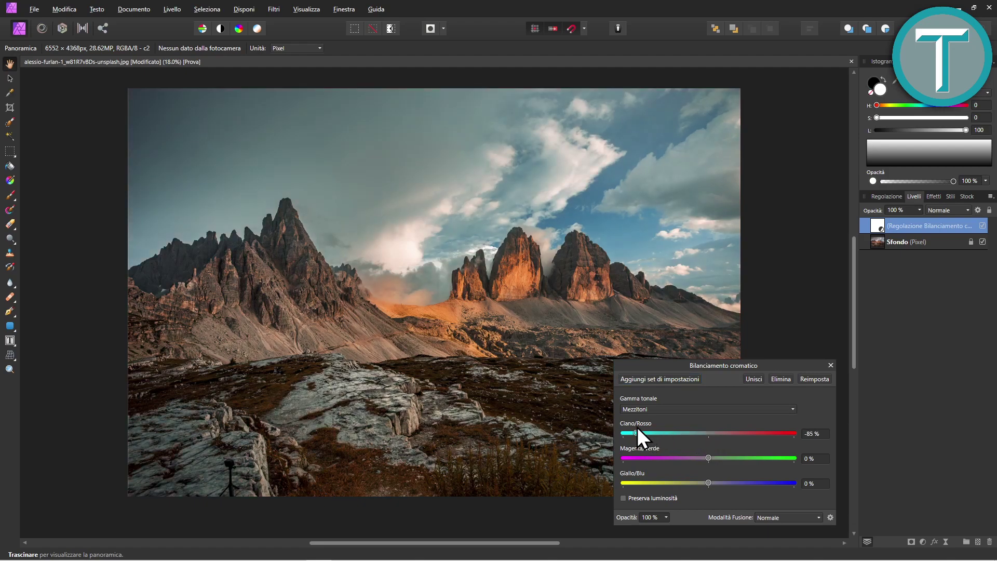
{"action": "left_click_drag", "start_coordinate": [808, 418], "coordinate": [710, 490]}
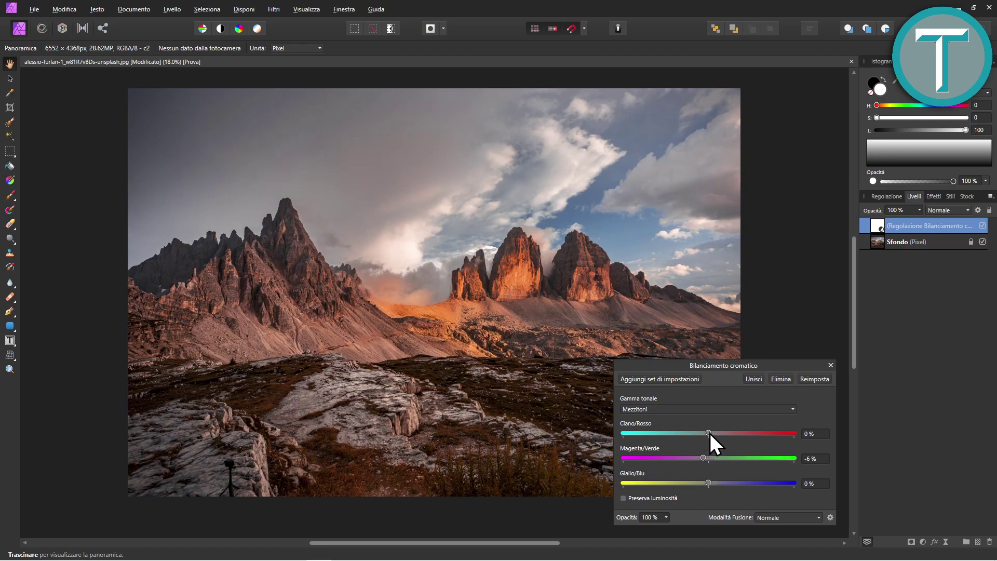
{"action": "left_click_drag", "start_coordinate": [710, 433], "coordinate": [731, 437]}
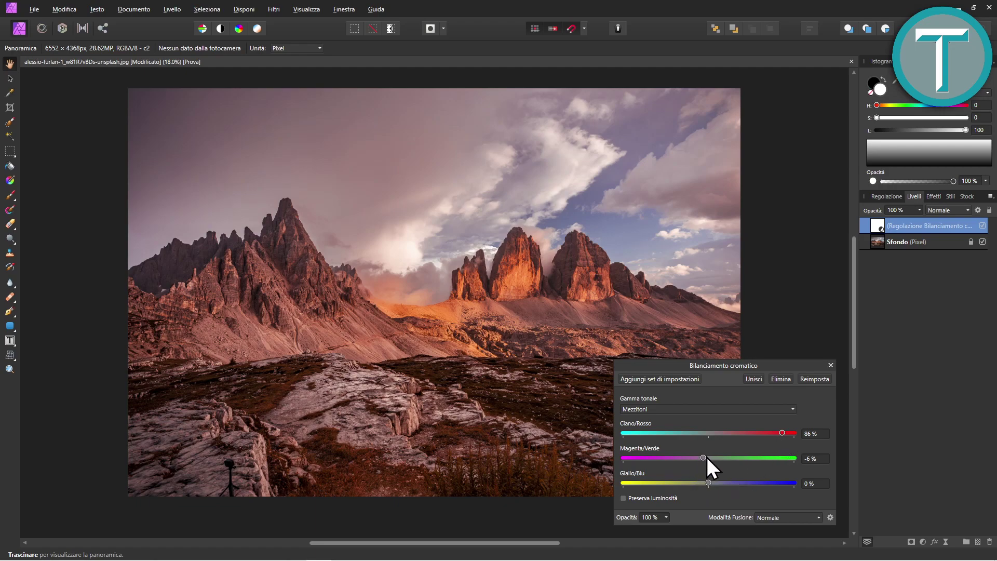
{"action": "left_click_drag", "start_coordinate": [706, 458], "coordinate": [683, 455]}
{"action": "left_click", "coordinate": [831, 365]}
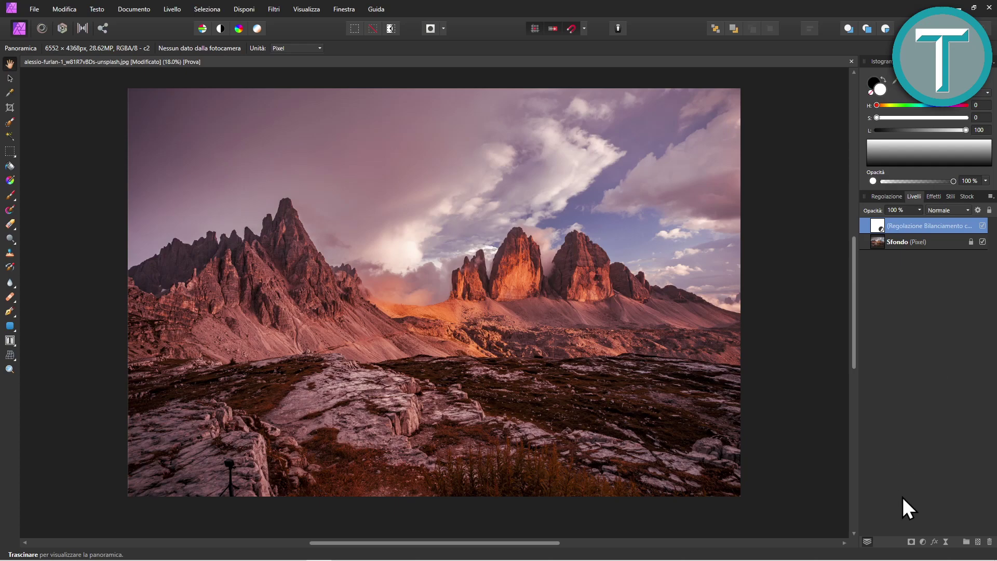
Add an Exposure adjustment above the color balance layer and set its exposure to -0,5.
{"action": "left_click", "coordinate": [923, 542]}
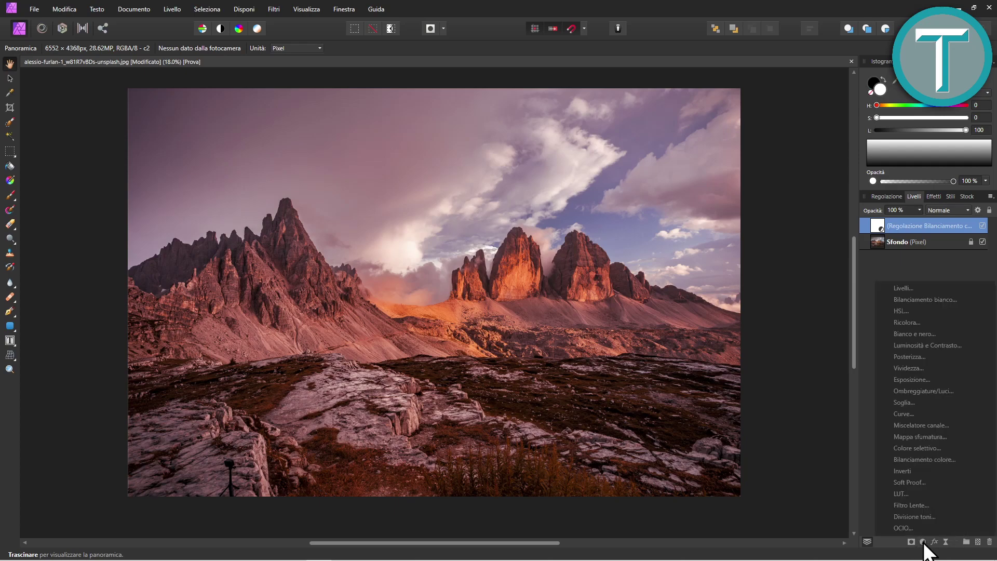
{"action": "left_click", "coordinate": [919, 380]}
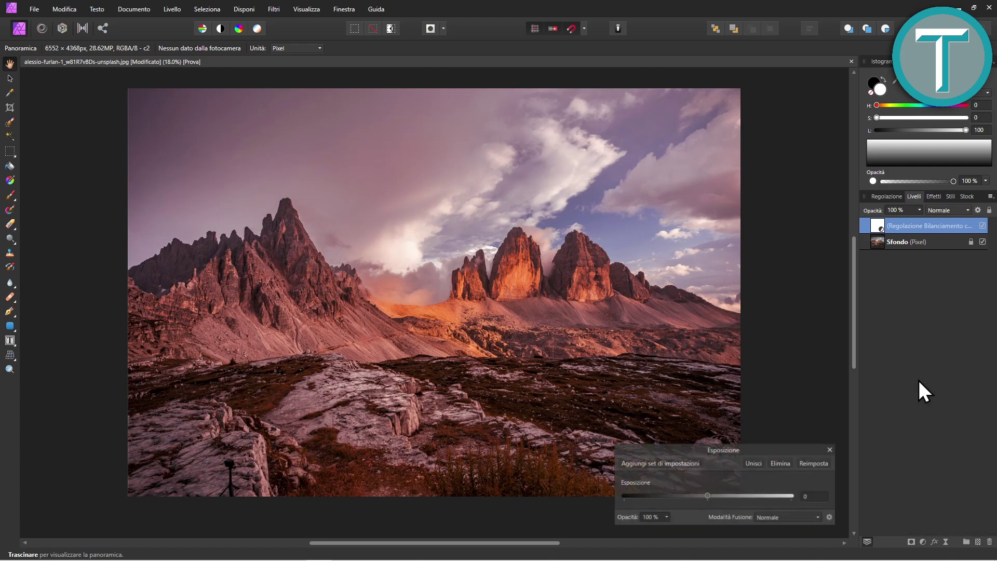
{"action": "left_click_drag", "start_coordinate": [707, 497], "coordinate": [706, 497]}
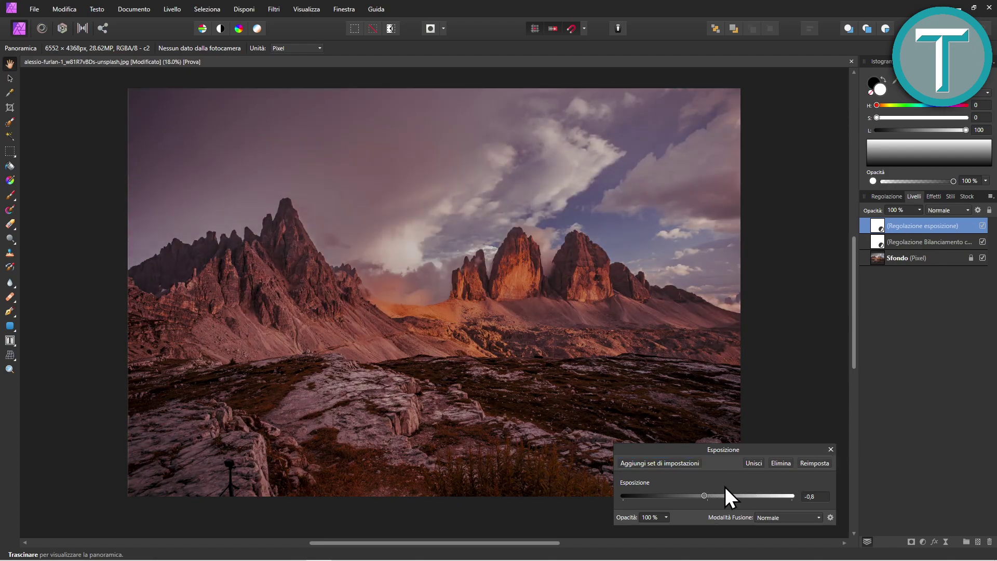
{"action": "key", "text": "BackSpace"}
{"action": "key", "text": "BackSpace"}
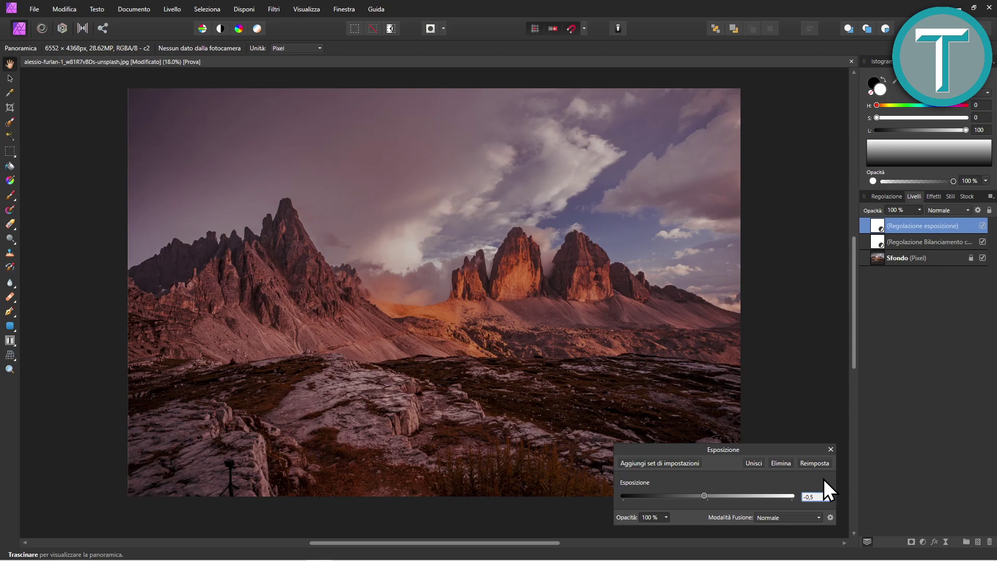
{"action": "type", "text": ",5"}
{"action": "key", "text": "Return"}
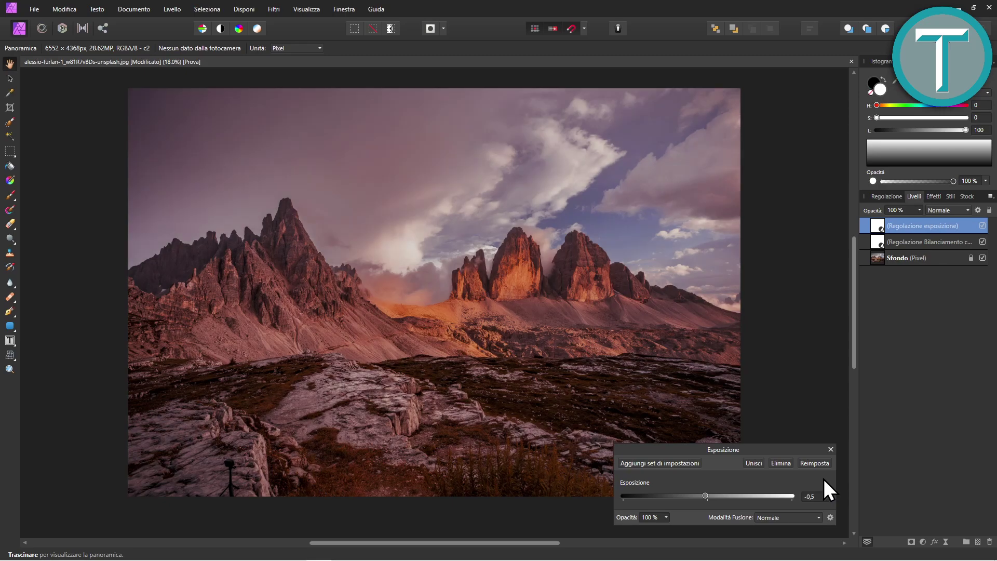
{"action": "left_click", "coordinate": [831, 450]}
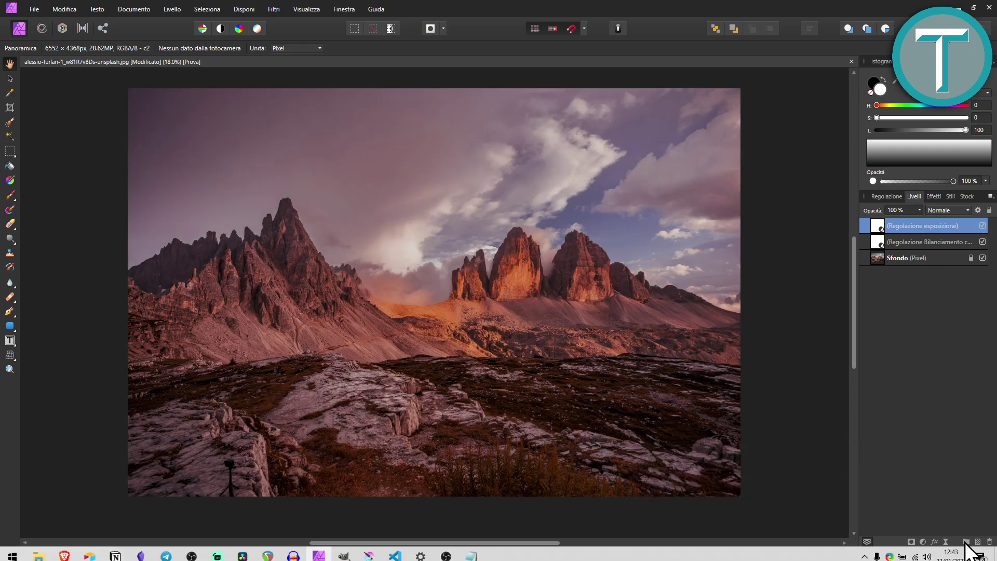
Add a Curves adjustment with a point at about 0,75/0,708, move the black point slightly inward and the white point to about 0,986/1.
{"action": "left_click", "coordinate": [923, 542]}
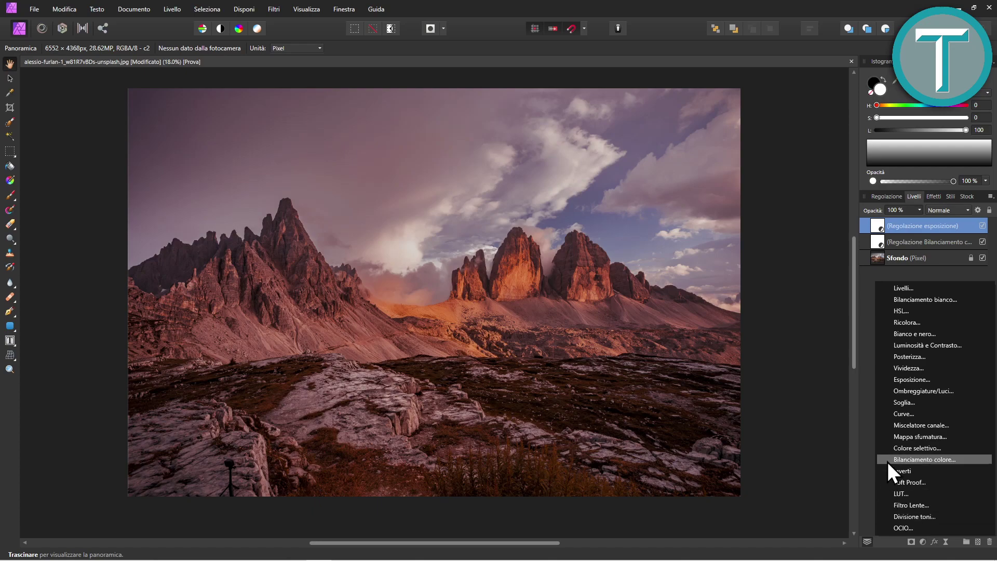
{"action": "left_click", "coordinate": [905, 415]}
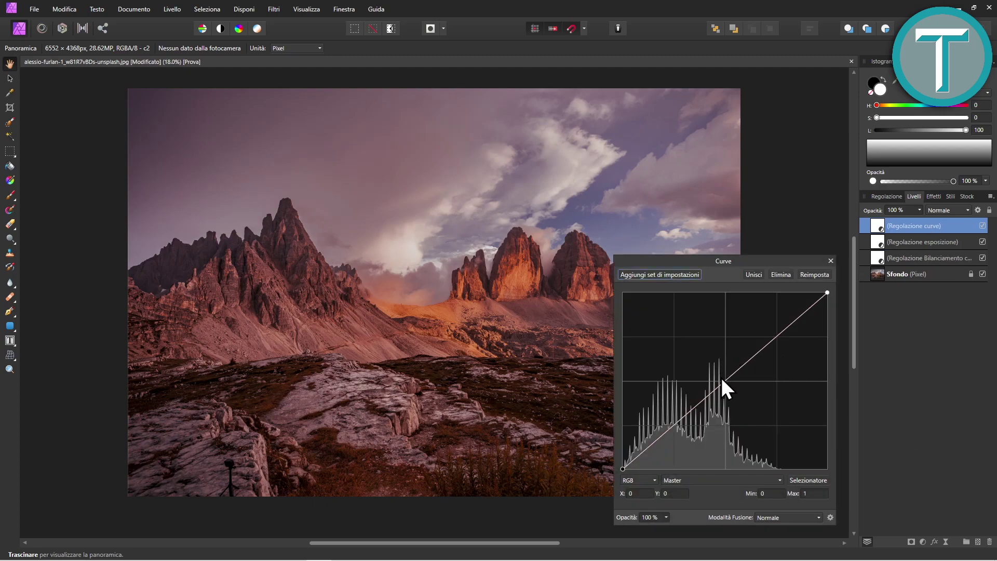
{"action": "left_click_drag", "start_coordinate": [751, 375], "coordinate": [776, 344]}
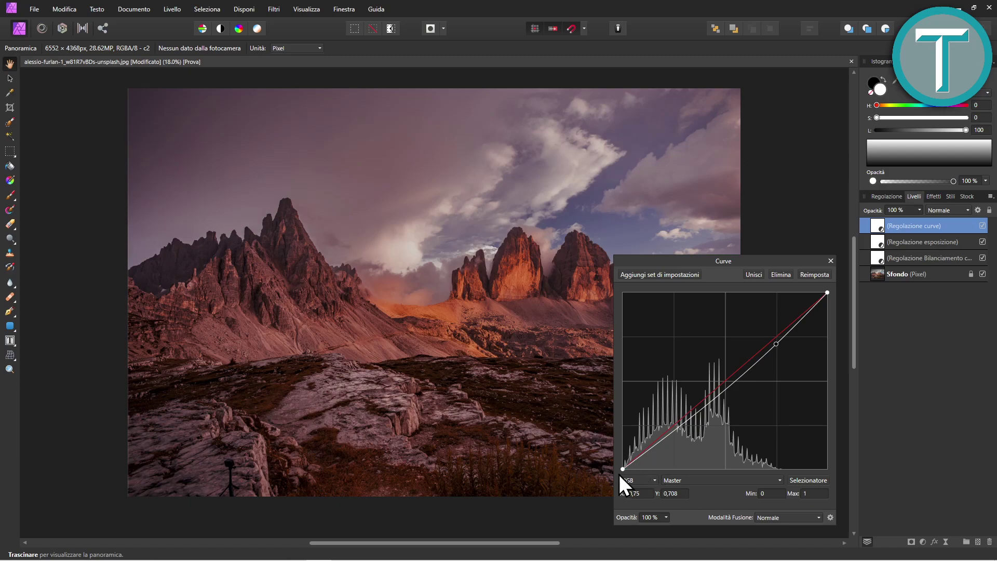
{"action": "left_click_drag", "start_coordinate": [623, 469], "coordinate": [635, 484]}
{"action": "left_click_drag", "start_coordinate": [827, 293], "coordinate": [824, 289]}
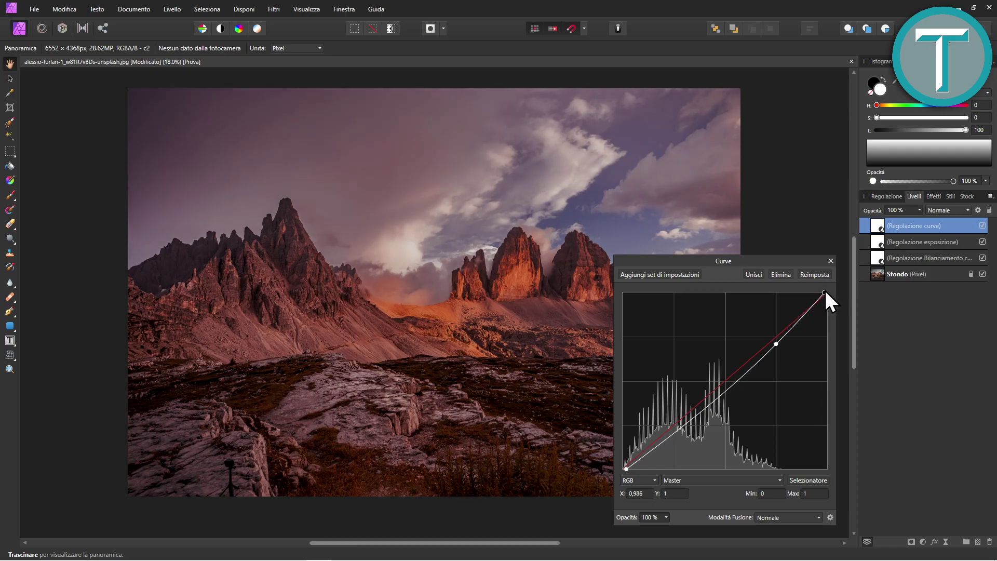
{"action": "left_click", "coordinate": [831, 261]}
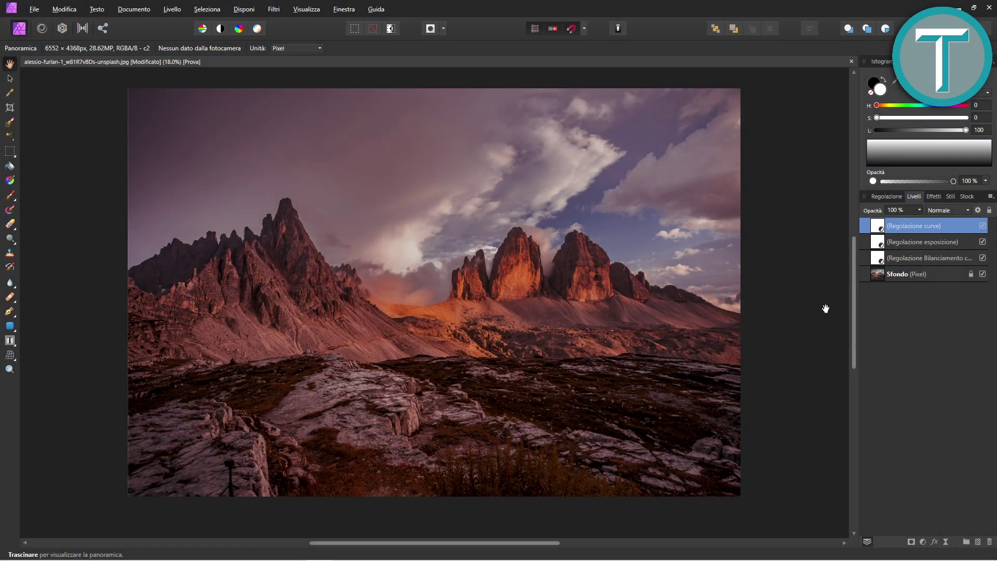
Hide the Sfondo background layer and delete it, keeping only the three adjustment layers.
{"action": "left_click", "coordinate": [982, 273]}
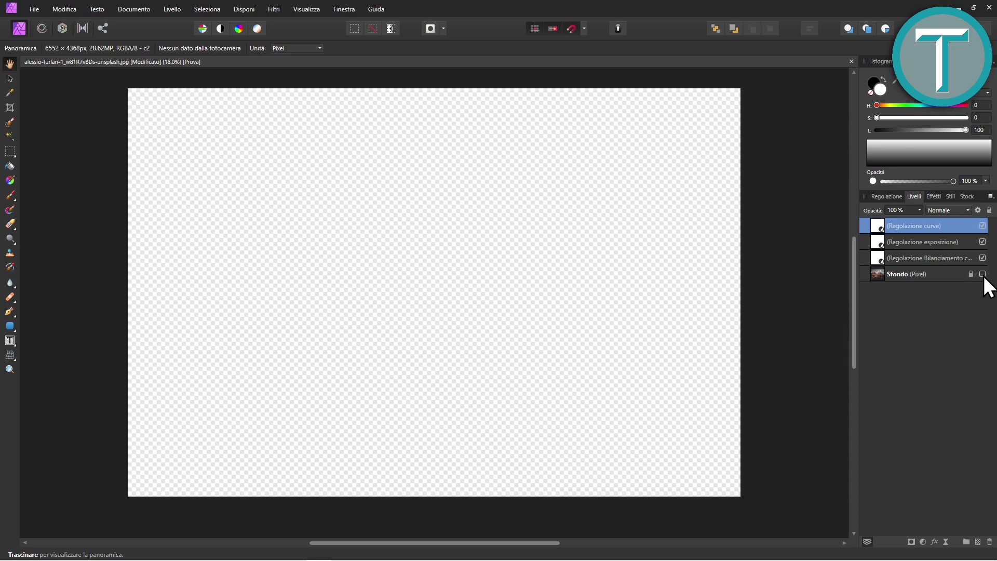
{"action": "left_click", "coordinate": [908, 278]}
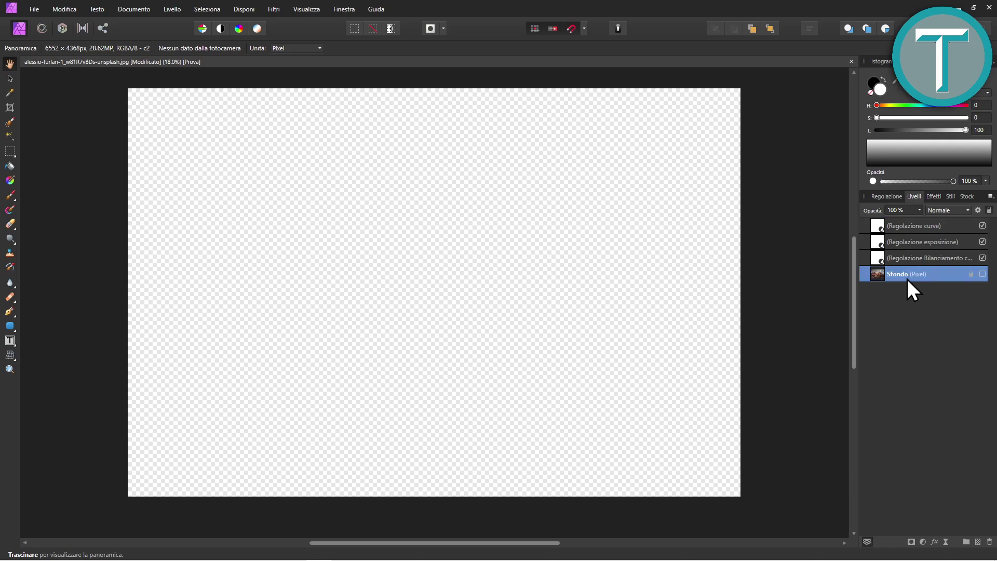
{"action": "key", "text": "Delete"}
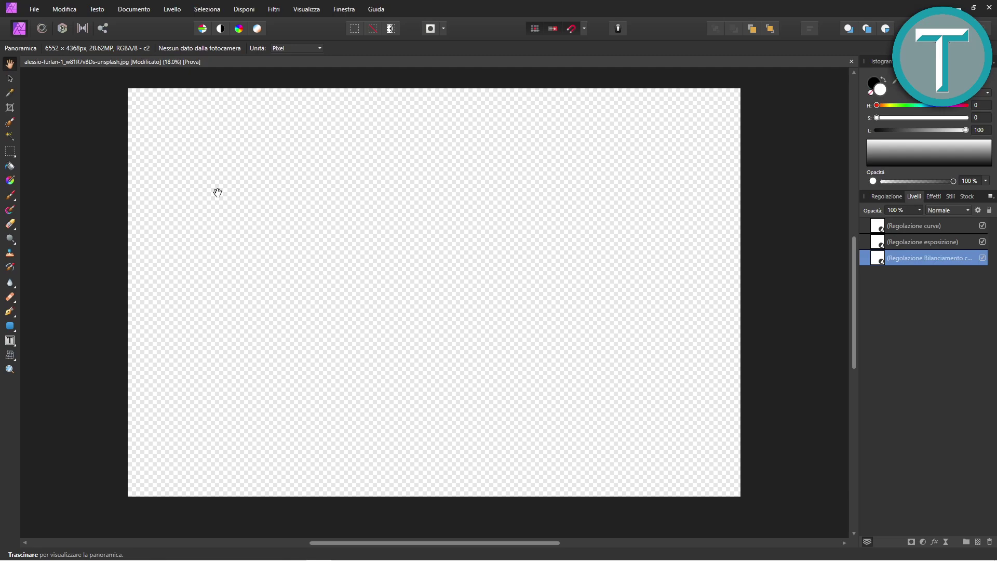
Start a LUT export of the adjustments and choose .cube as its format.
{"action": "left_click", "coordinate": [34, 9]}
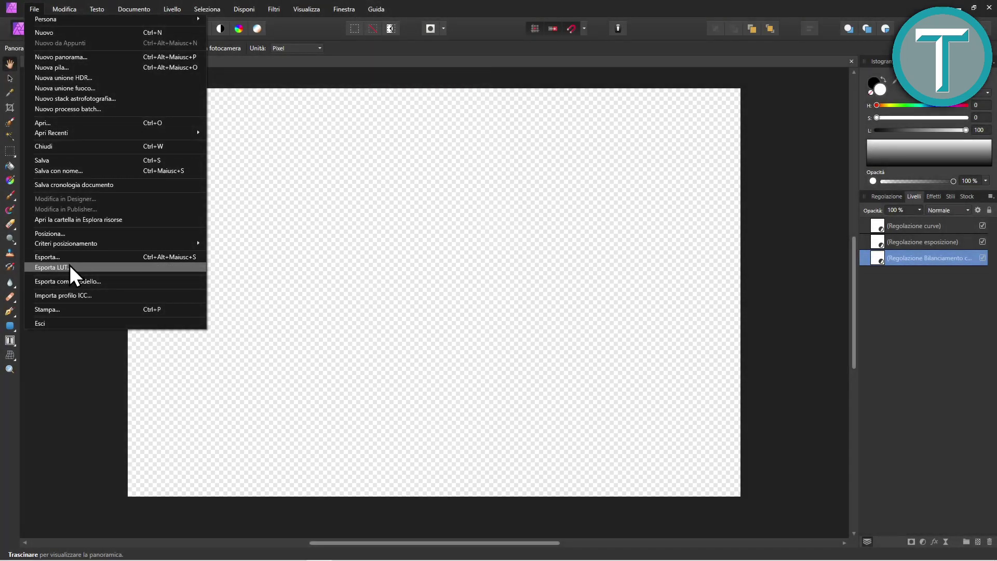
{"action": "left_click", "coordinate": [69, 266]}
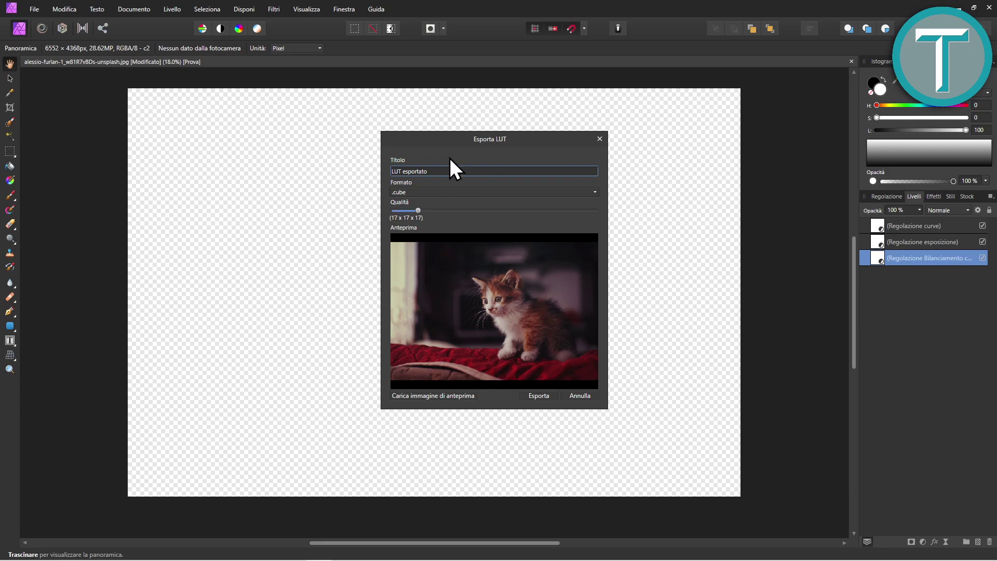
{"action": "triple_click", "coordinate": [437, 170]}
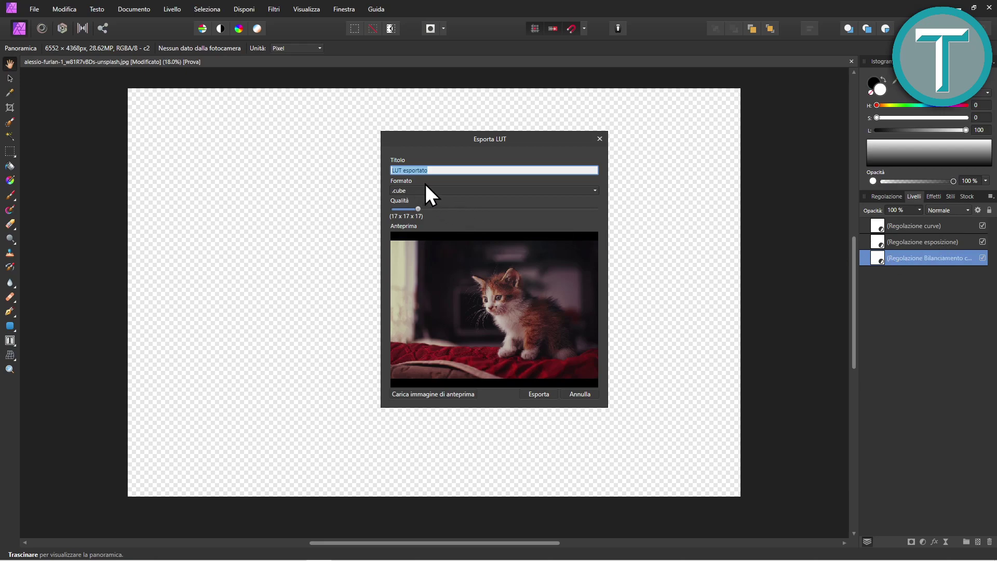
{"action": "left_click", "coordinate": [409, 191]}
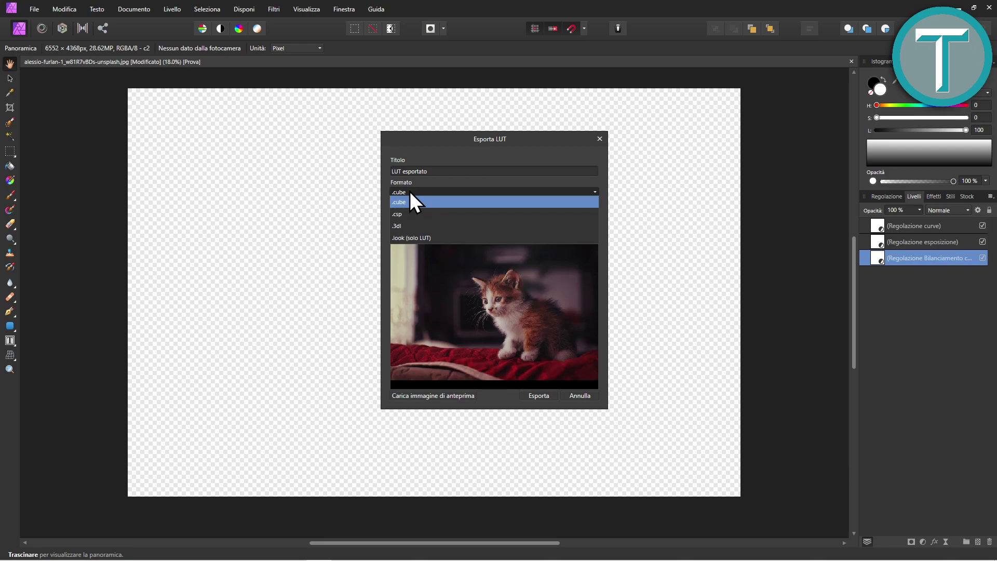
{"action": "left_click", "coordinate": [404, 203]}
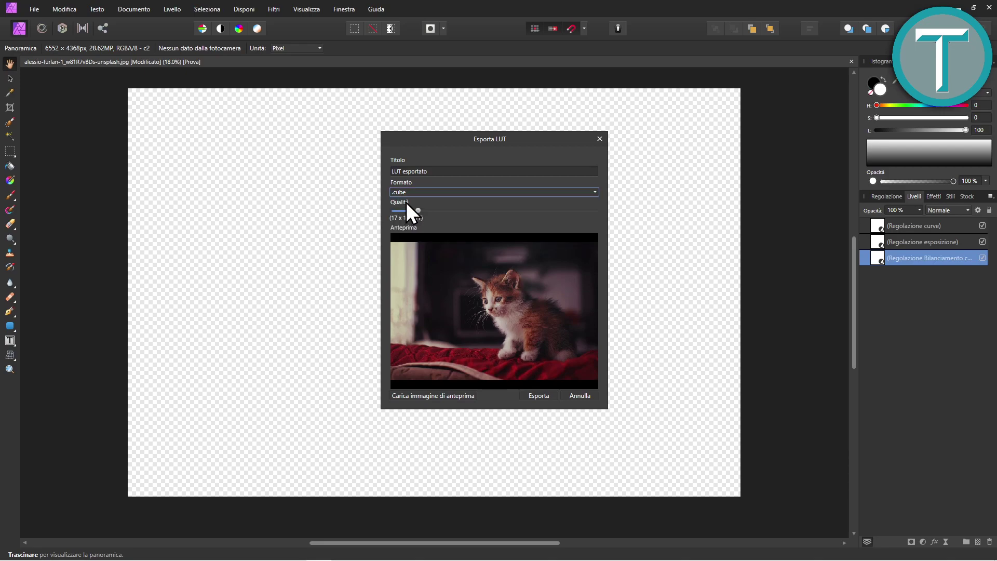
{"action": "left_click", "coordinate": [435, 172]}
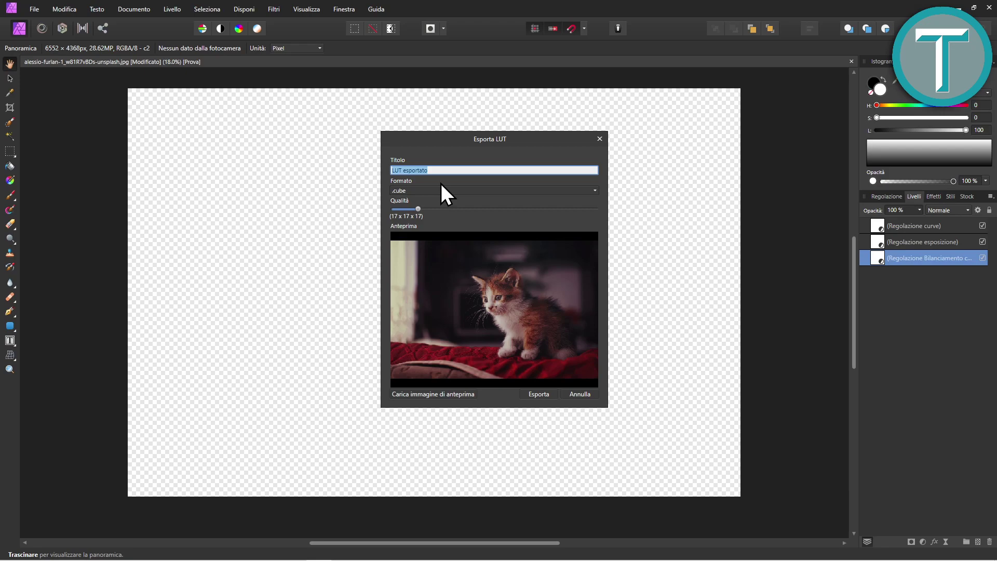
{"action": "left_click", "coordinate": [439, 191]}
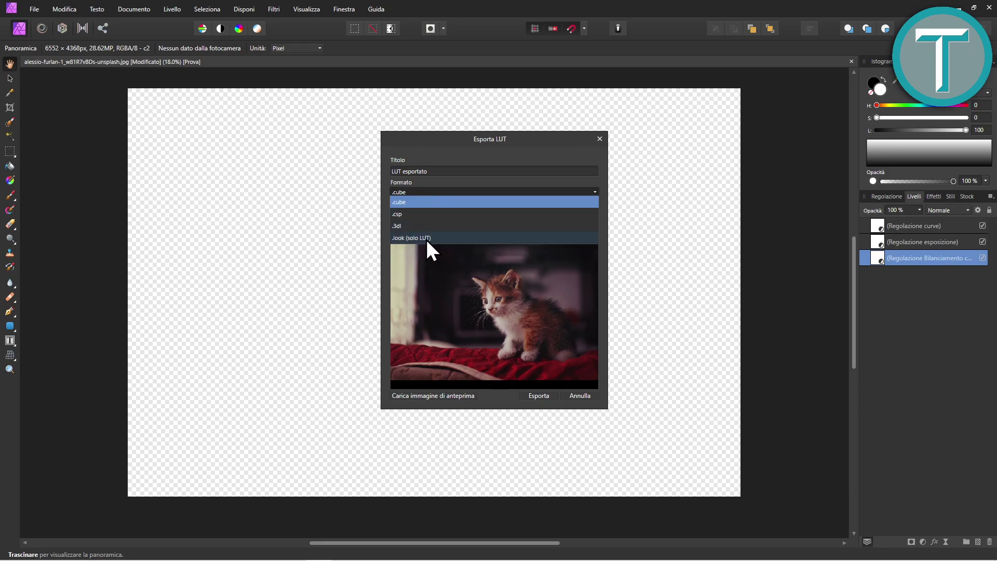
{"action": "left_click", "coordinate": [403, 203]}
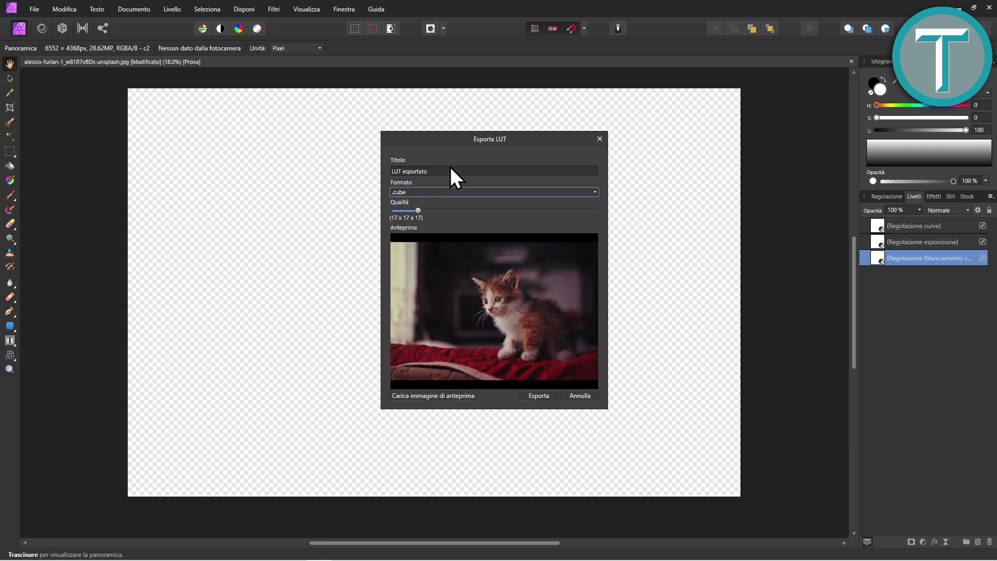
Title the exported LUT "Color Correction Tamarra" and raise its quality to 126 x 126 x 126.
{"action": "left_click", "coordinate": [446, 171]}
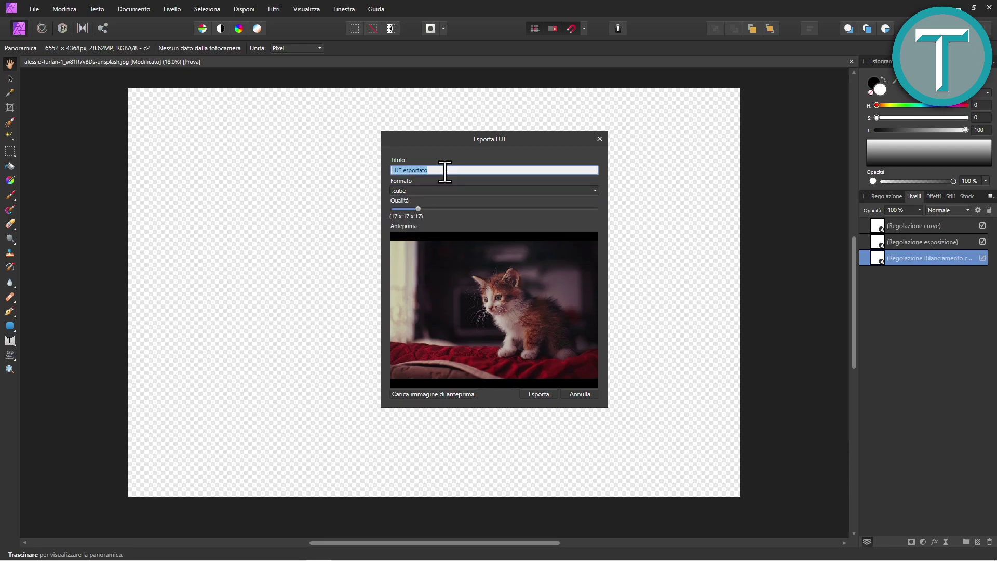
{"action": "type", "text": "Color Corre"}
{"action": "key", "text": "BackSpace"}
{"action": "type", "text": "ction Ta"}
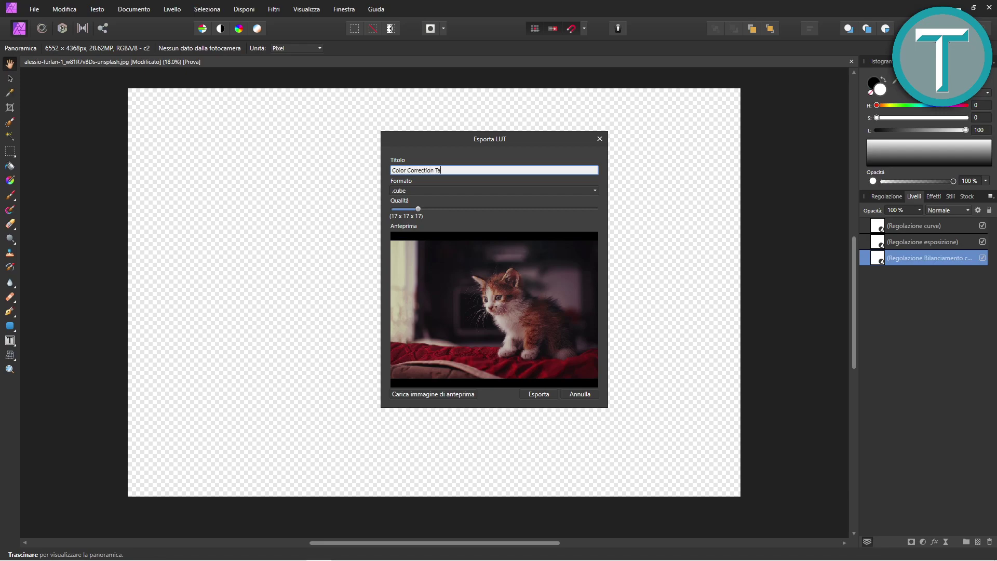
{"action": "type", "text": "marra"}
{"action": "left_click_drag", "start_coordinate": [418, 209], "coordinate": [637, 223]}
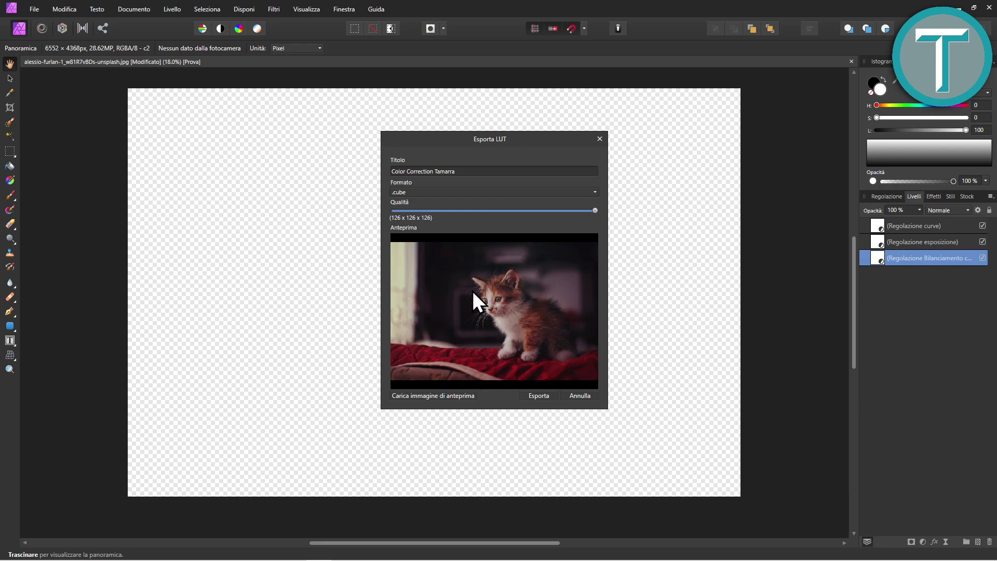
Load the mountain photo from the Desktop as the preview image for the LUT export.
{"action": "left_click", "coordinate": [446, 397]}
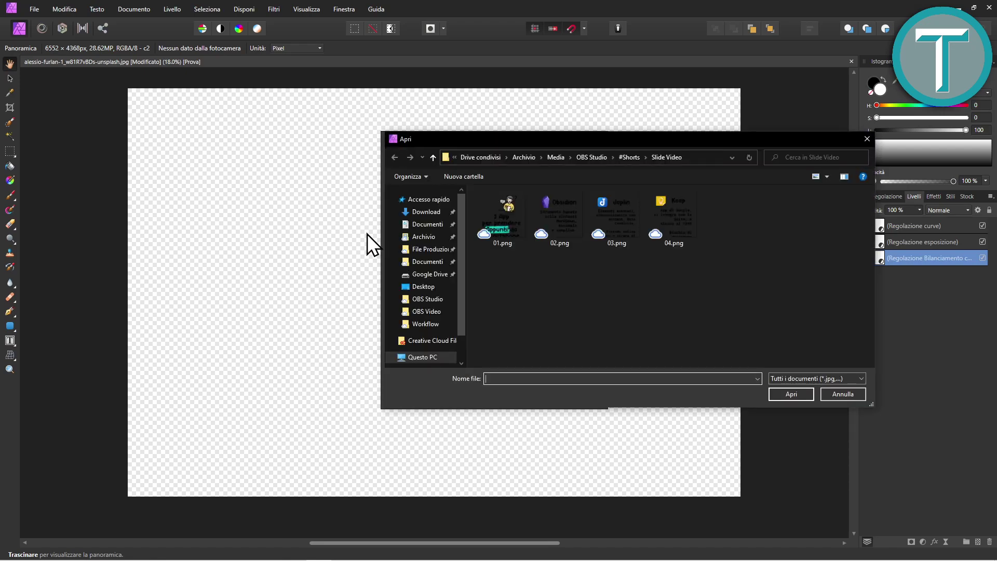
{"action": "left_click", "coordinate": [425, 288]}
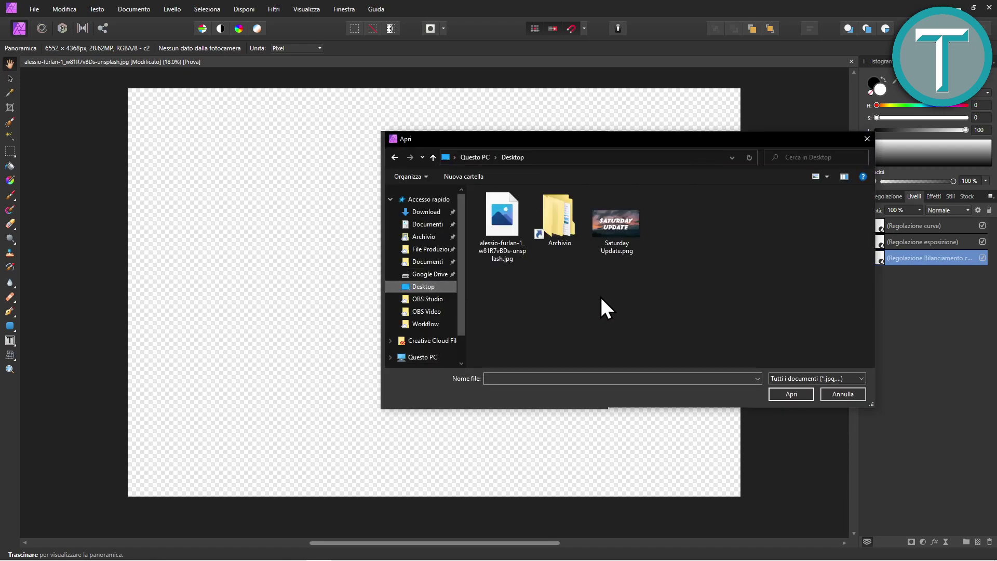
{"action": "left_click", "coordinate": [497, 216]}
{"action": "double_click", "coordinate": [498, 216]}
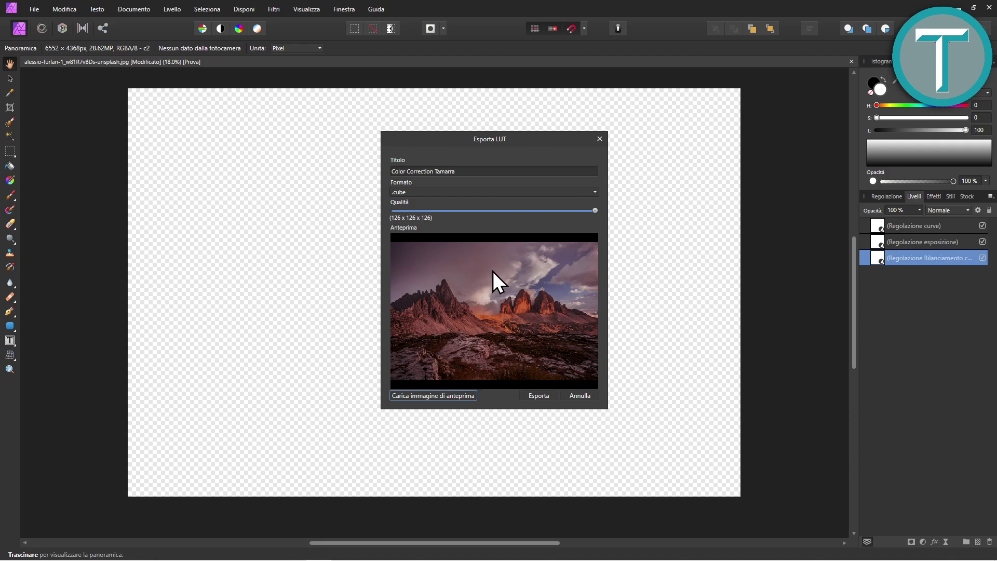
Export the LUT to the Desktop as "Color Correction Tamarra.cube" in CUBE format and close the export dialog.
{"action": "left_click", "coordinate": [540, 396]}
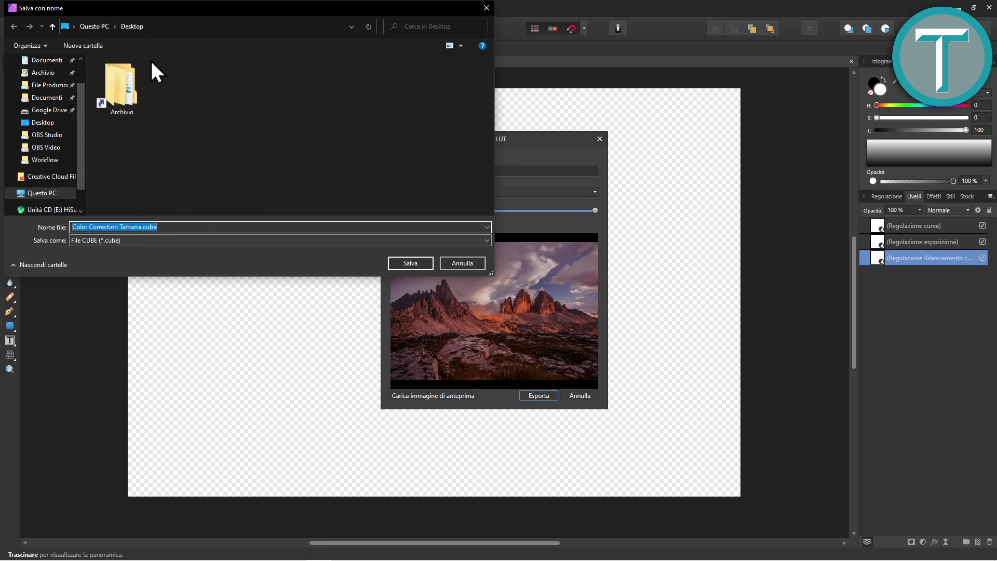
{"action": "left_click", "coordinate": [132, 242]}
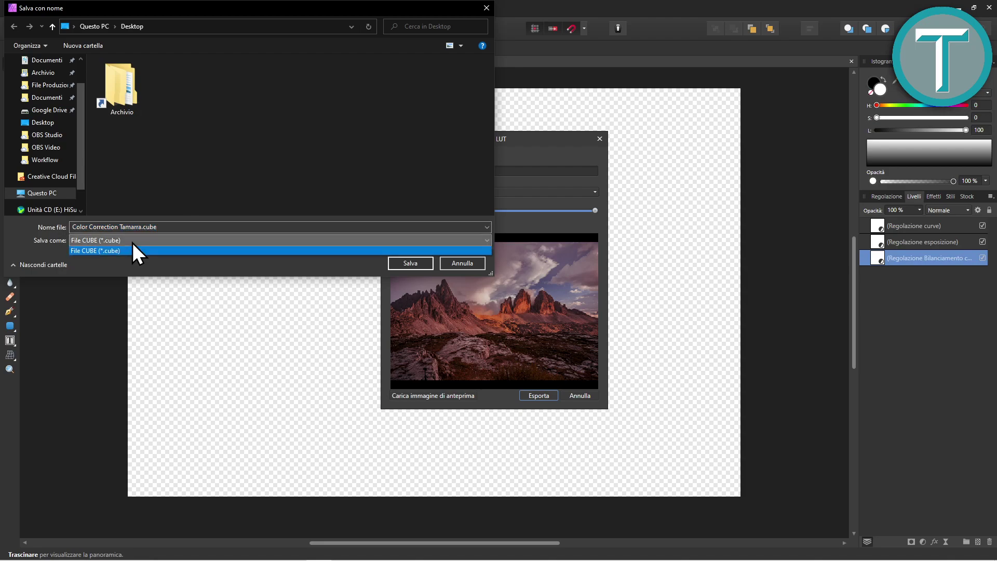
{"action": "left_click", "coordinate": [92, 252]}
{"action": "left_click_drag", "start_coordinate": [325, 7], "coordinate": [525, 305]}
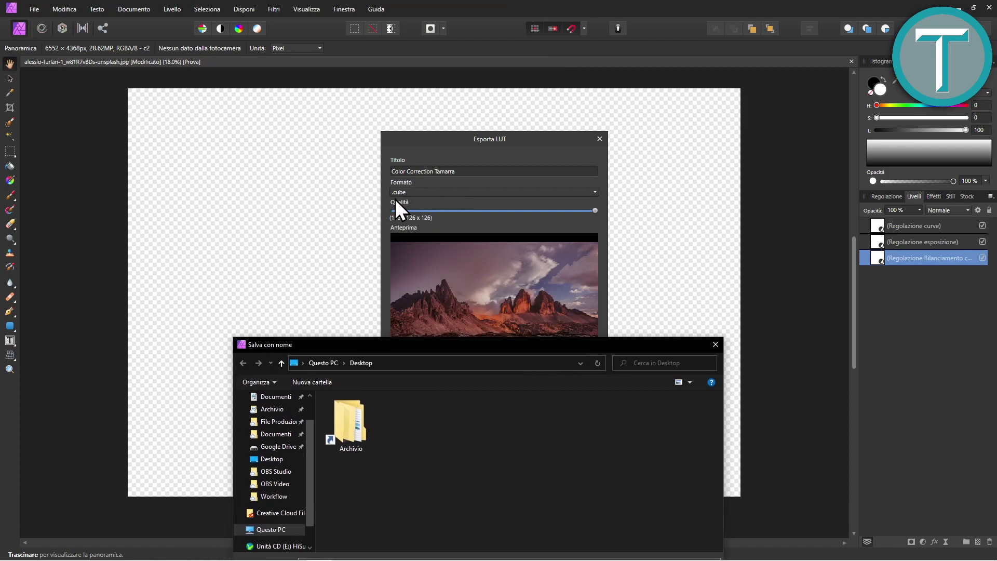
{"action": "left_click_drag", "start_coordinate": [476, 344], "coordinate": [284, 93]}
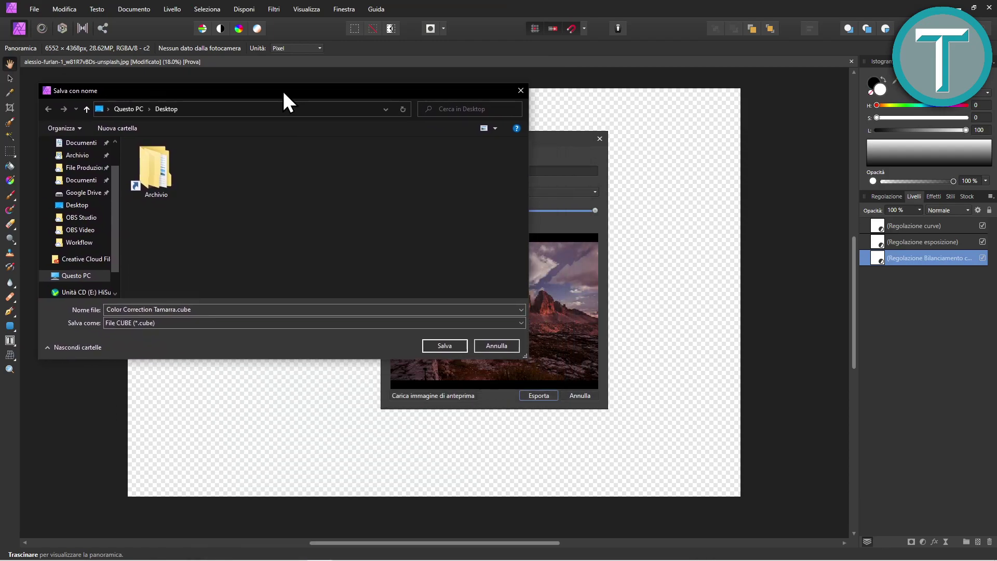
{"action": "left_click", "coordinate": [445, 345]}
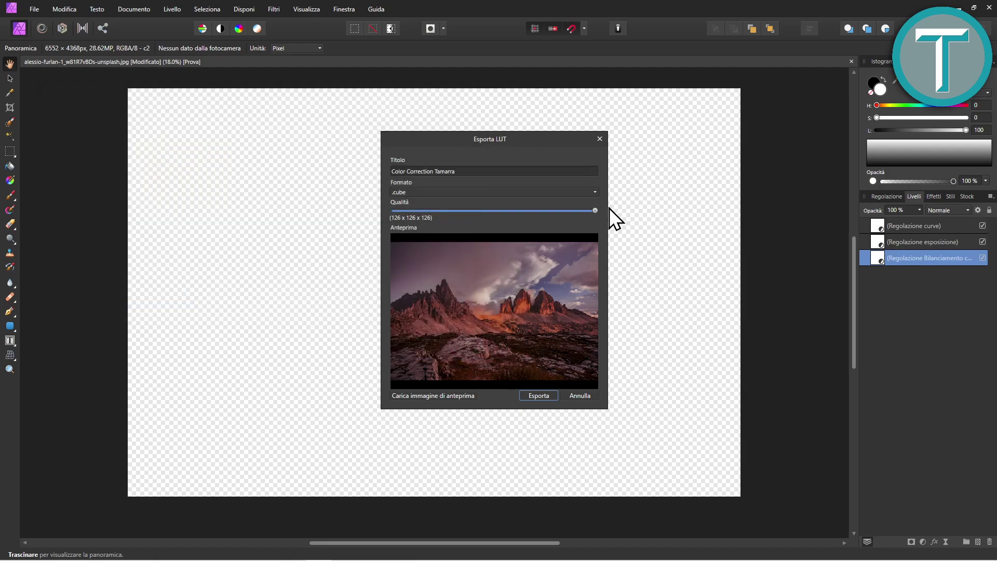
{"action": "key", "text": "Escape"}
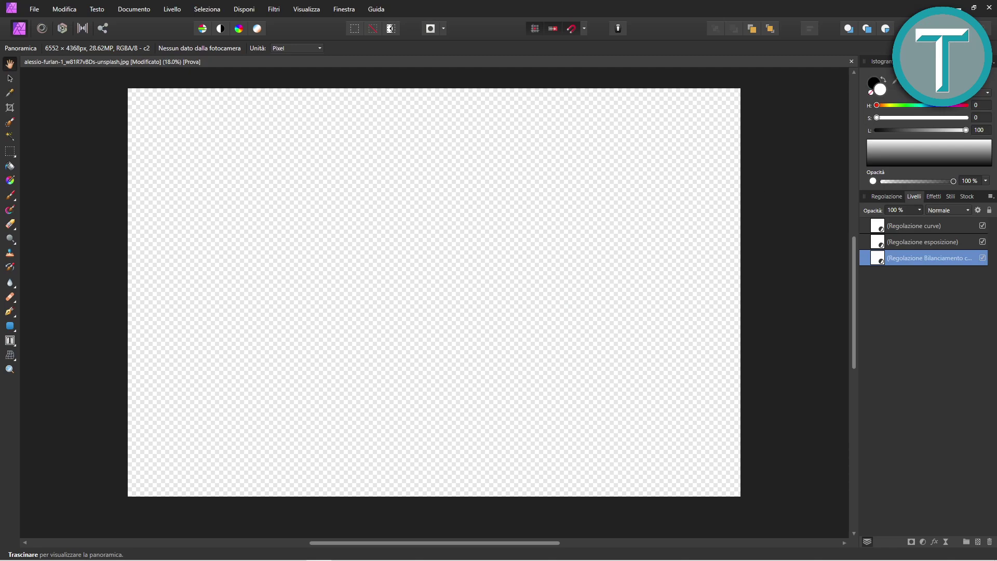
Minimize the open windows and check the exported Color Correction Tamarra.cube file on the desktop.
{"action": "left_click", "coordinate": [958, 7]}
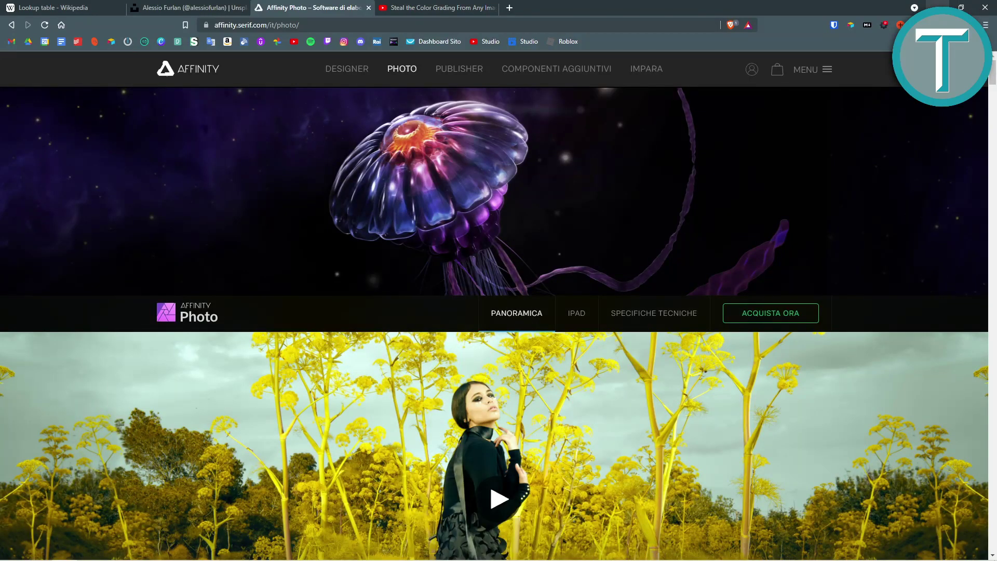
{"action": "left_click", "coordinate": [938, 8]}
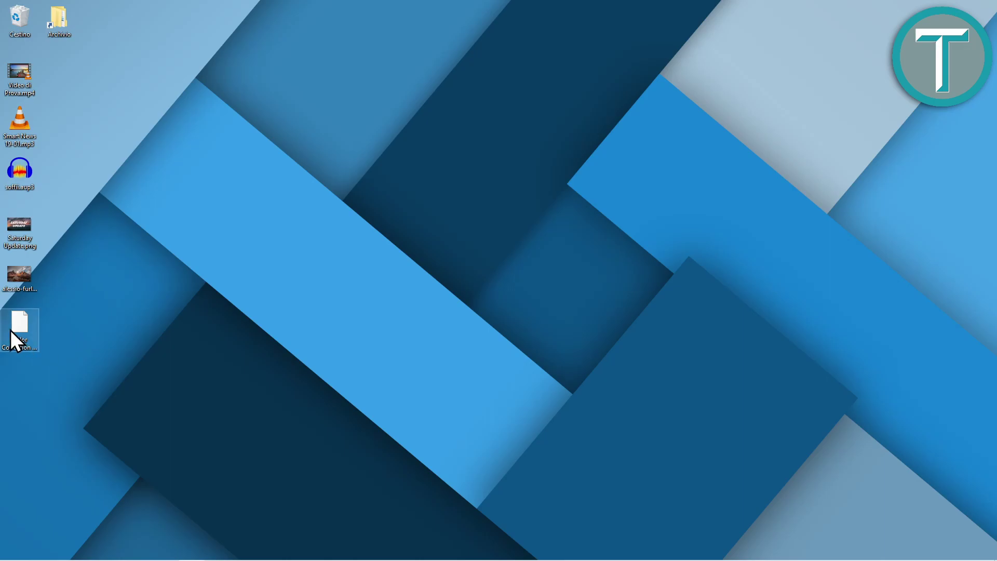
{"action": "left_click", "coordinate": [16, 329]}
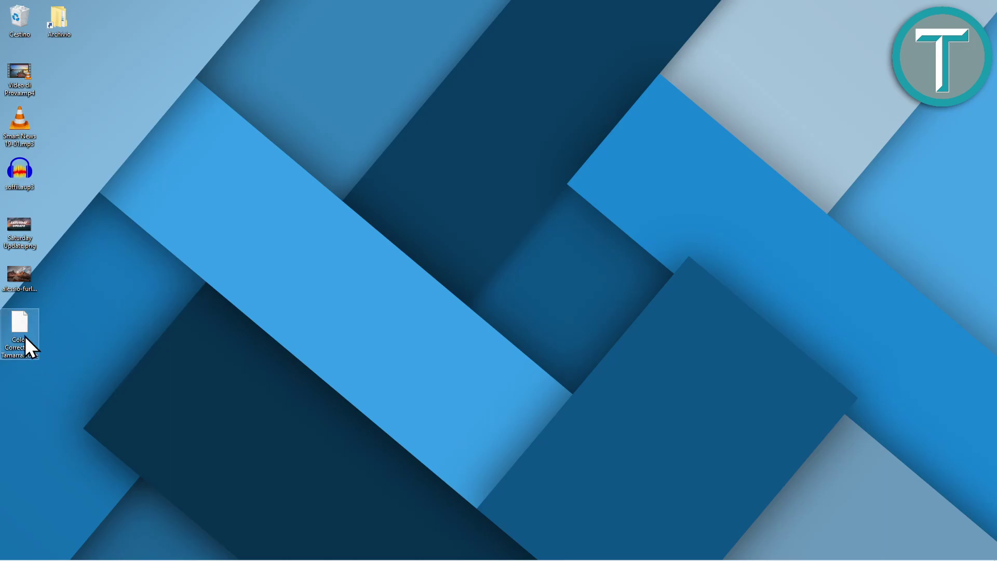
{"action": "left_click", "coordinate": [115, 326]}
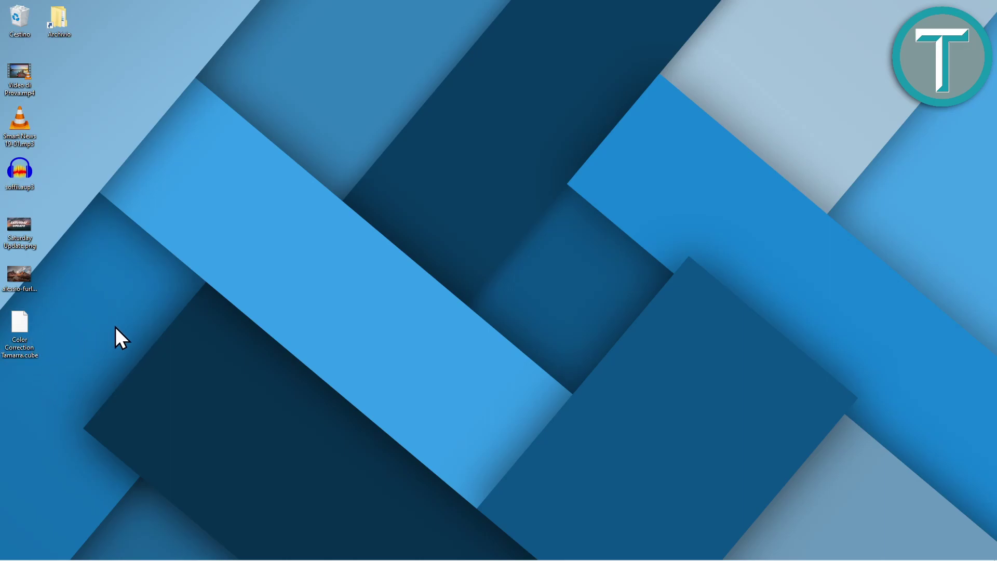
Switch to the portable-mode OBS window over the bare desktop and place it clear of the desktop icons.
{"action": "key", "text": "alt+Tab"}
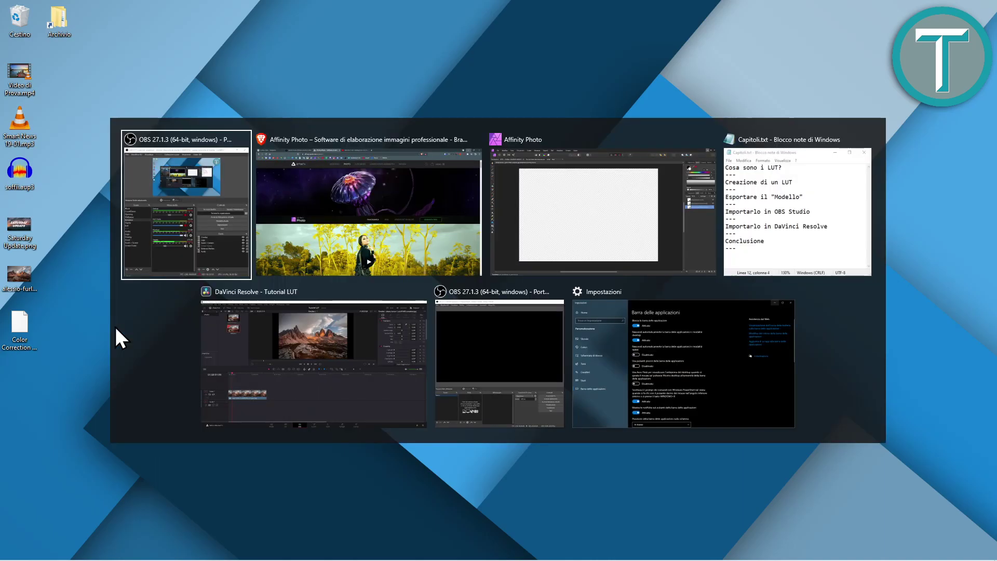
{"action": "key", "text": "alt+Tab"}
{"action": "key", "text": "alt+Tab"}
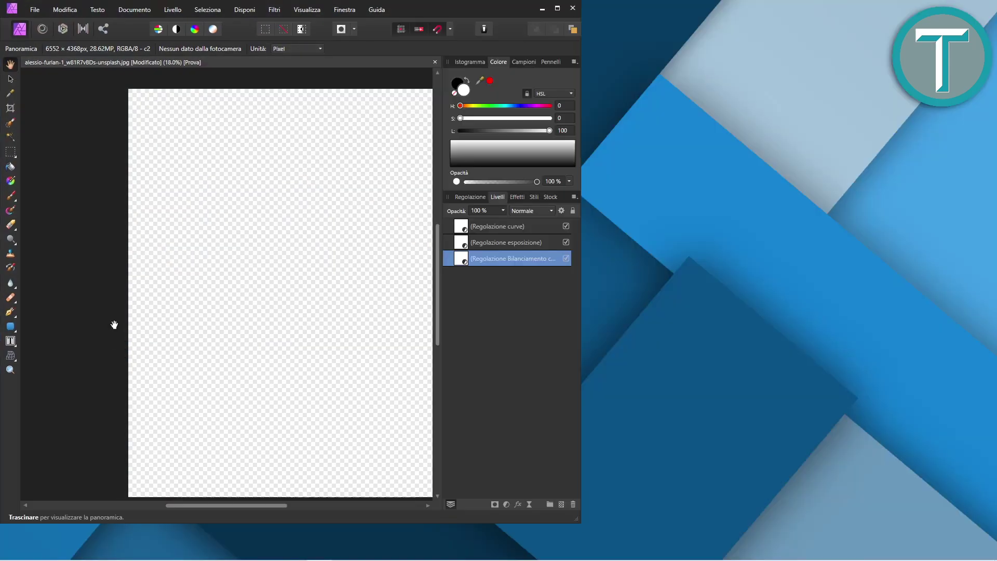
{"action": "left_click", "coordinate": [559, 8]}
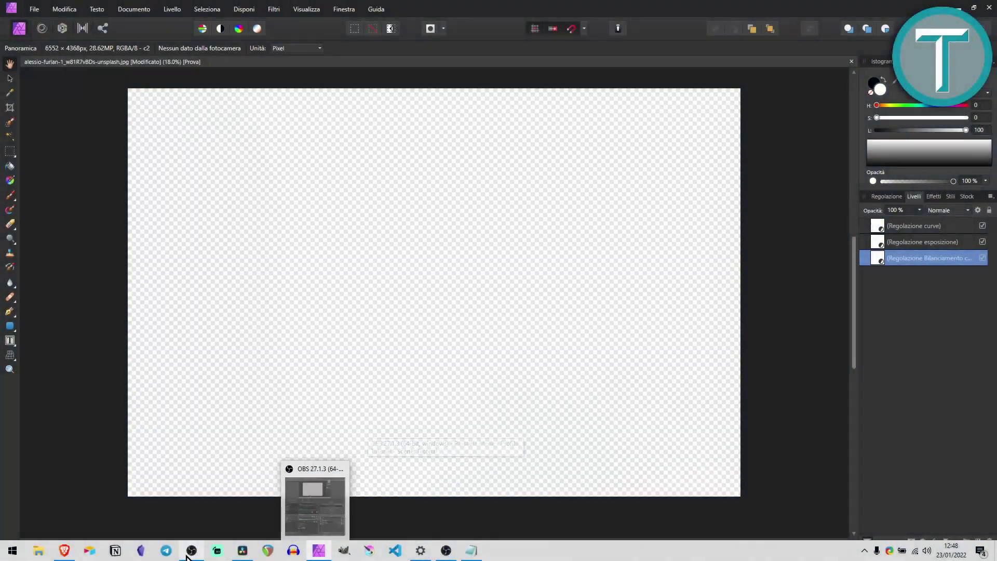
{"action": "mouse_move", "coordinate": [448, 555]}
{"action": "left_click", "coordinate": [436, 508]}
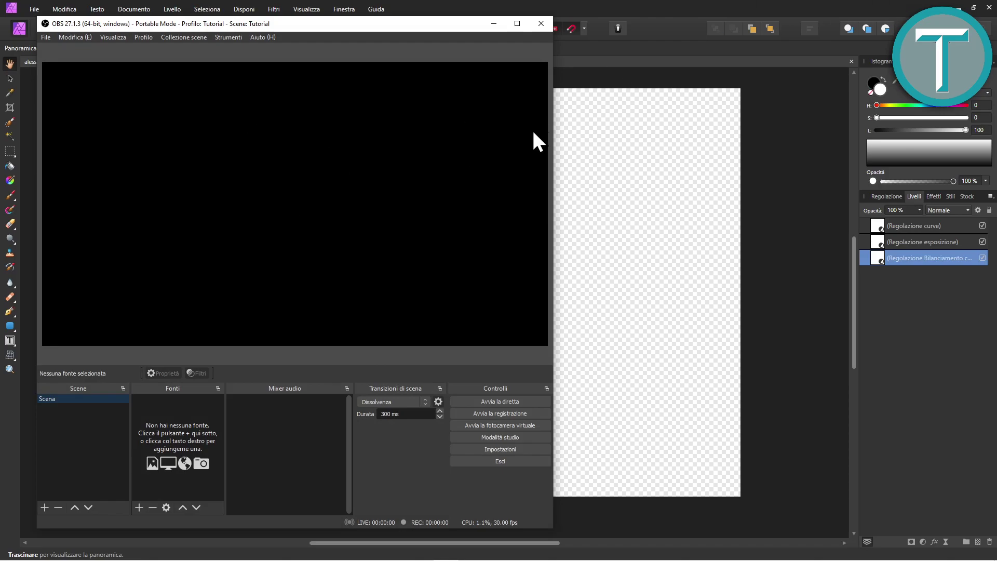
{"action": "left_click", "coordinate": [958, 7]}
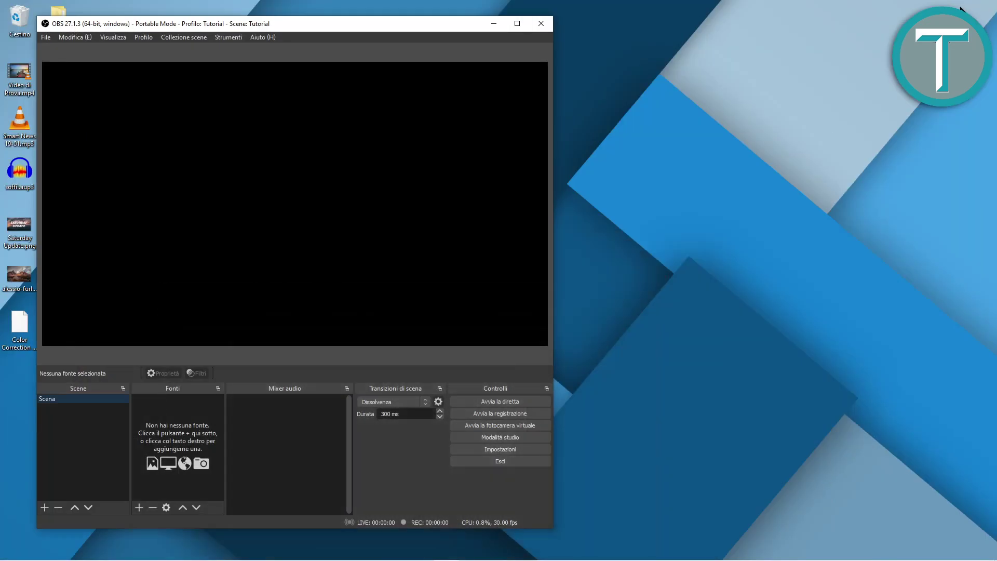
{"action": "left_click_drag", "start_coordinate": [188, 29], "coordinate": [257, 27]}
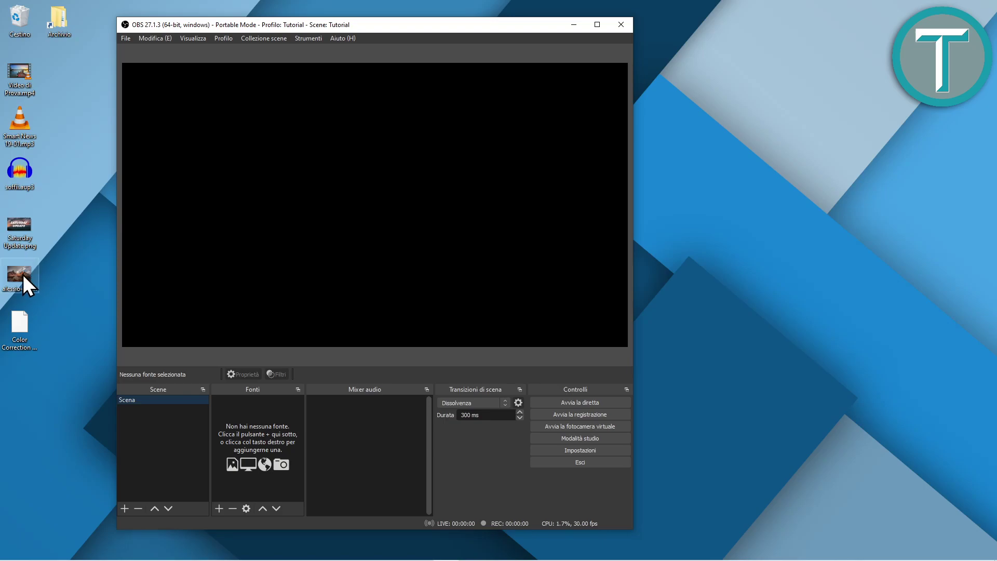
Add the mountain photo from the desktop as an image source, scaled to the canvas width and aligned with its bottom edge.
{"action": "left_click_drag", "start_coordinate": [23, 275], "coordinate": [251, 415]}
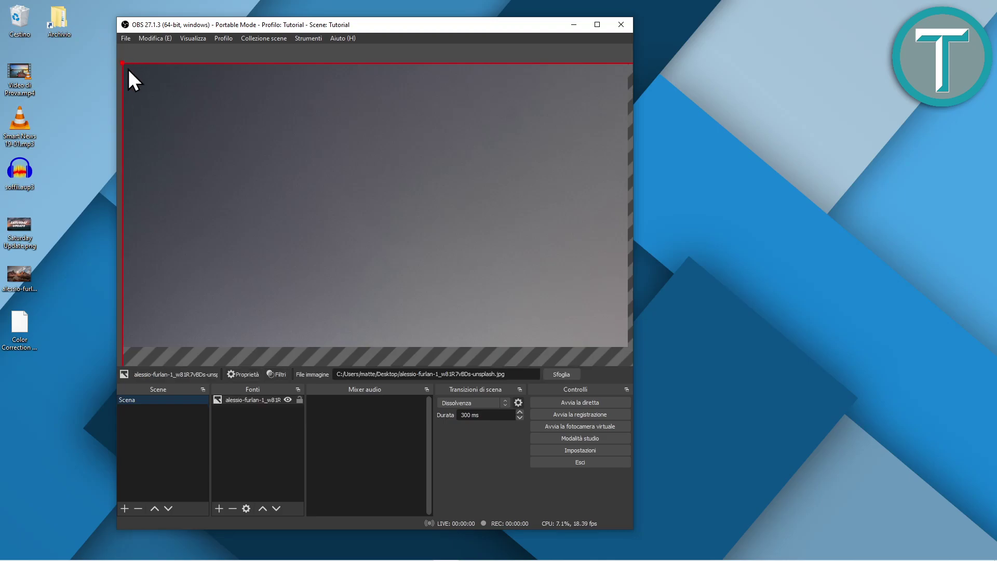
{"action": "left_click_drag", "start_coordinate": [124, 66], "coordinate": [415, 209]}
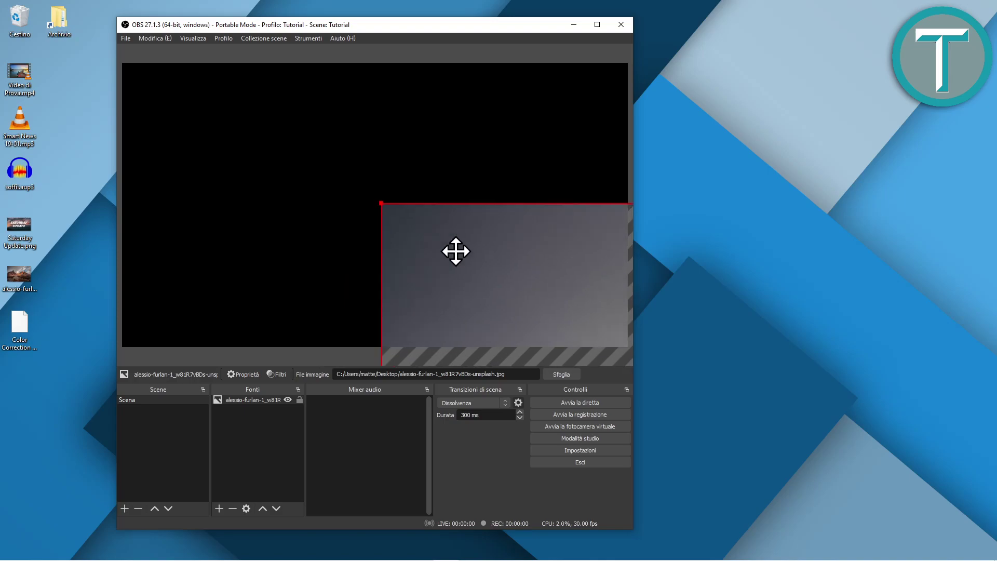
{"action": "left_click_drag", "start_coordinate": [455, 251], "coordinate": [225, 149]}
{"action": "left_click_drag", "start_coordinate": [196, 111], "coordinate": [265, 140]}
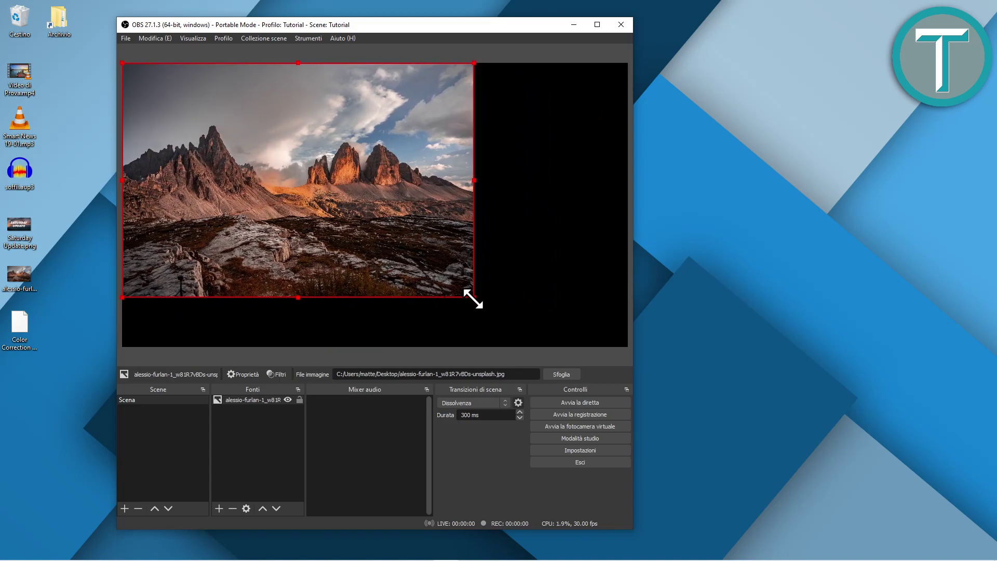
{"action": "left_click_drag", "start_coordinate": [474, 297], "coordinate": [626, 335]}
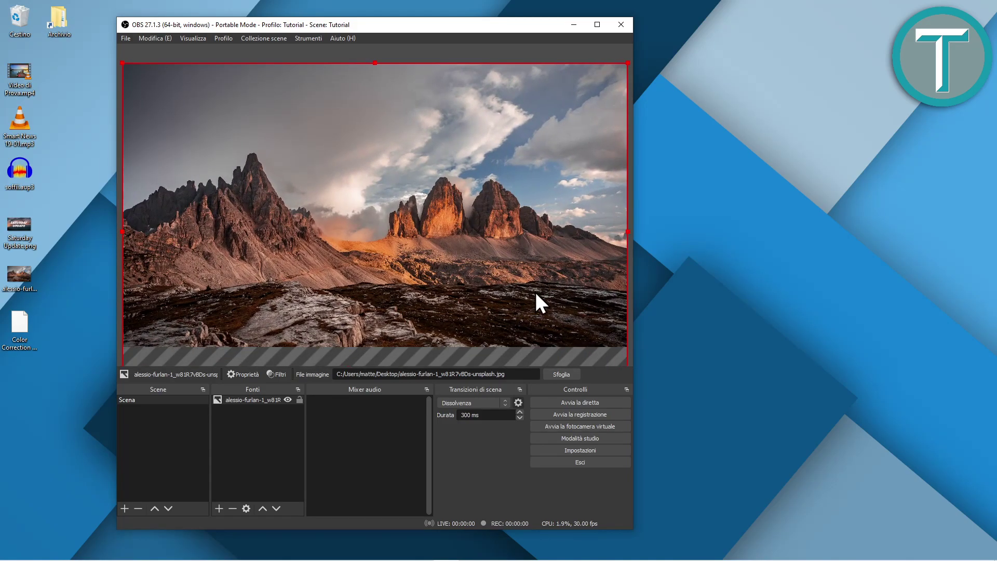
{"action": "left_click_drag", "start_coordinate": [435, 260], "coordinate": [435, 206]}
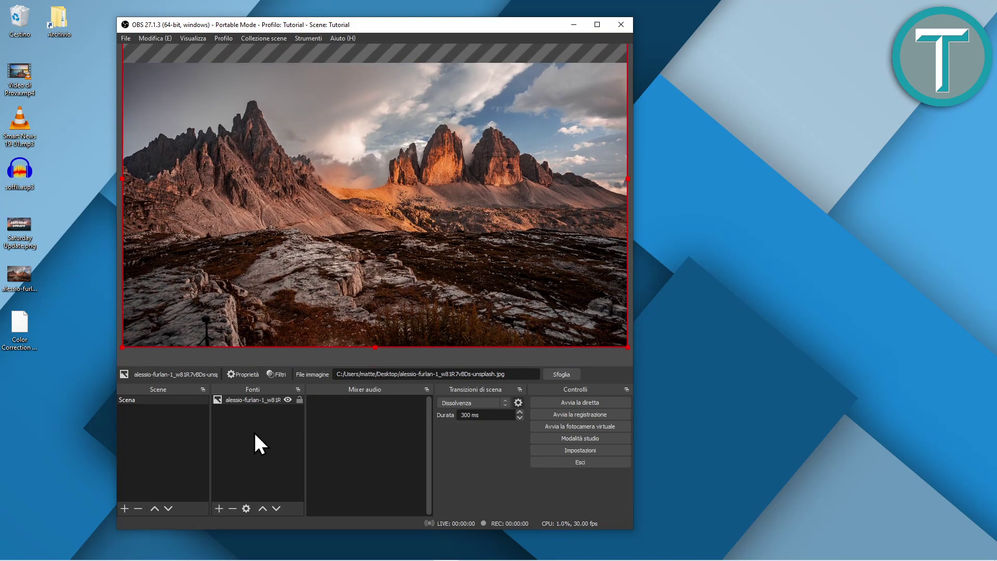
{"action": "mouse_move", "coordinate": [349, 145]}
{"action": "left_mouse_down"}
{"action": "mouse_move", "coordinate": [350, 256]}
{"action": "mouse_move", "coordinate": [358, 122]}
{"action": "mouse_move", "coordinate": [347, 134]}
{"action": "left_mouse_up"}
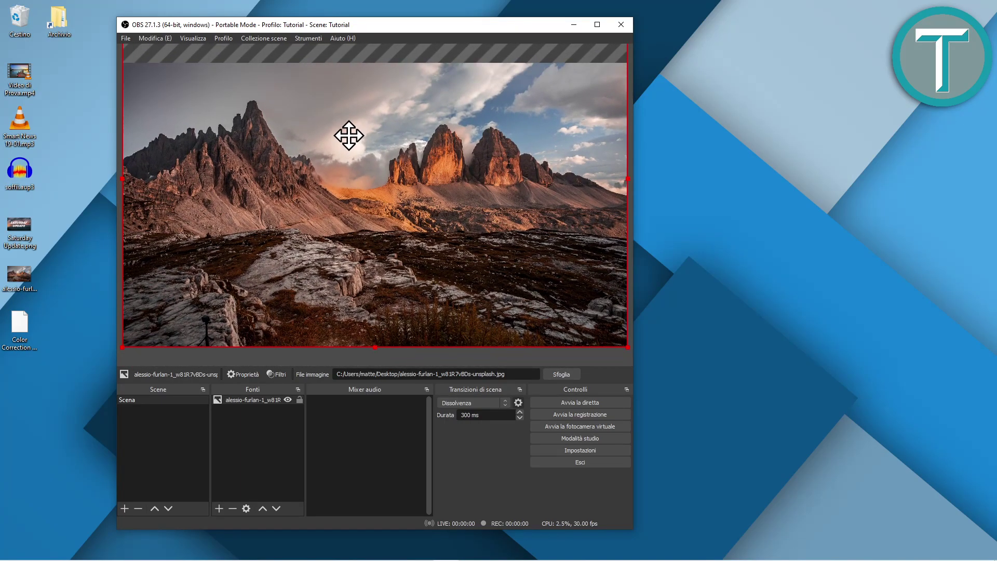
Add an "Applica LUT" effect filter to the mountain image source.
{"action": "left_click", "coordinate": [270, 455]}
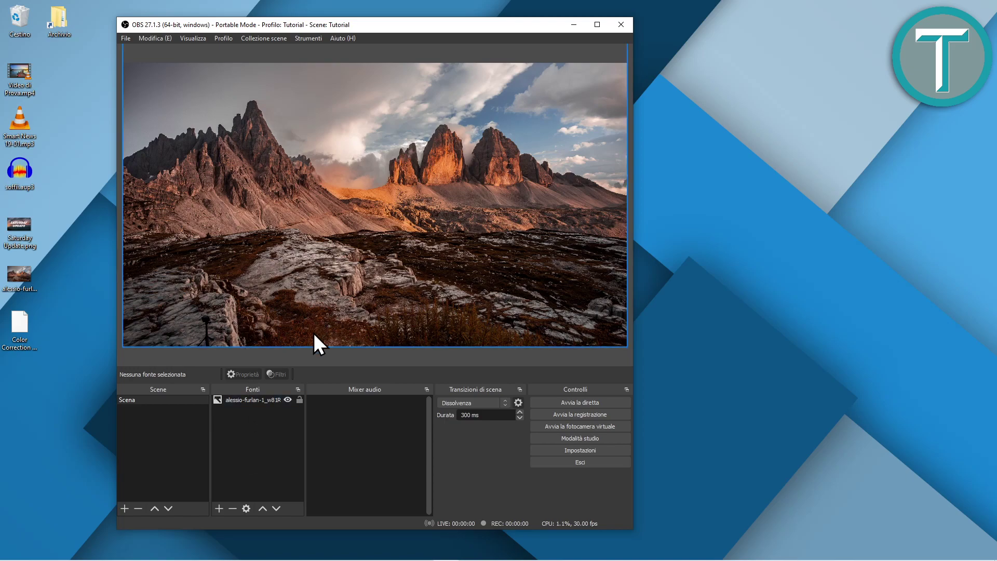
{"action": "left_click", "coordinate": [254, 399]}
{"action": "left_click", "coordinate": [278, 373]}
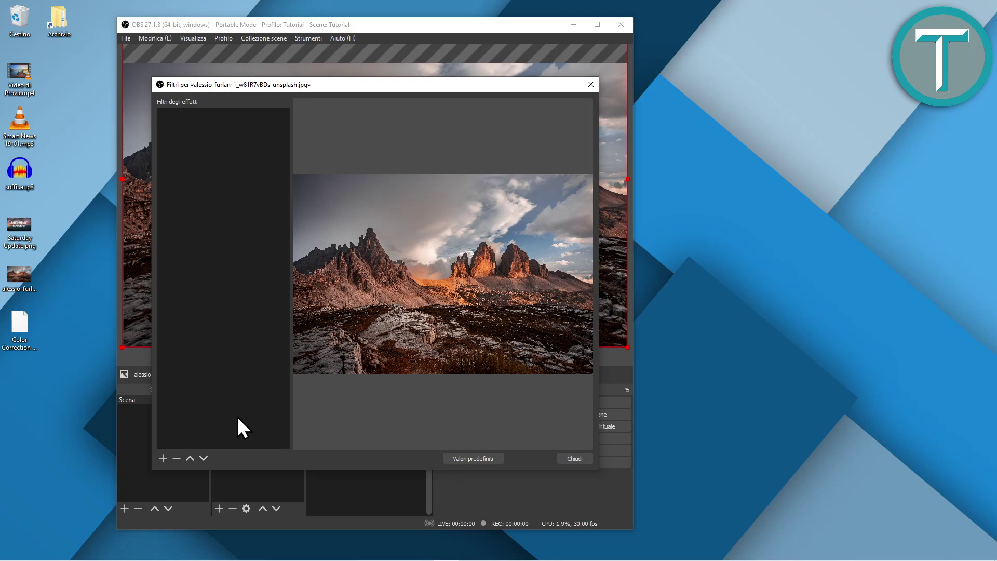
{"action": "left_click", "coordinate": [162, 459]}
{"action": "left_click", "coordinate": [175, 129]}
{"action": "left_click", "coordinate": [163, 459]}
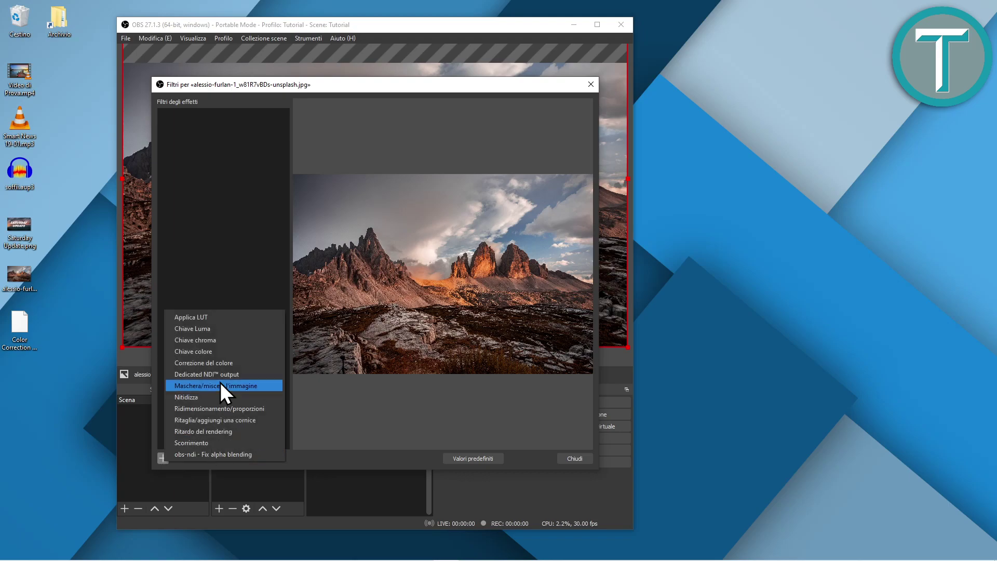
{"action": "left_click", "coordinate": [211, 319]}
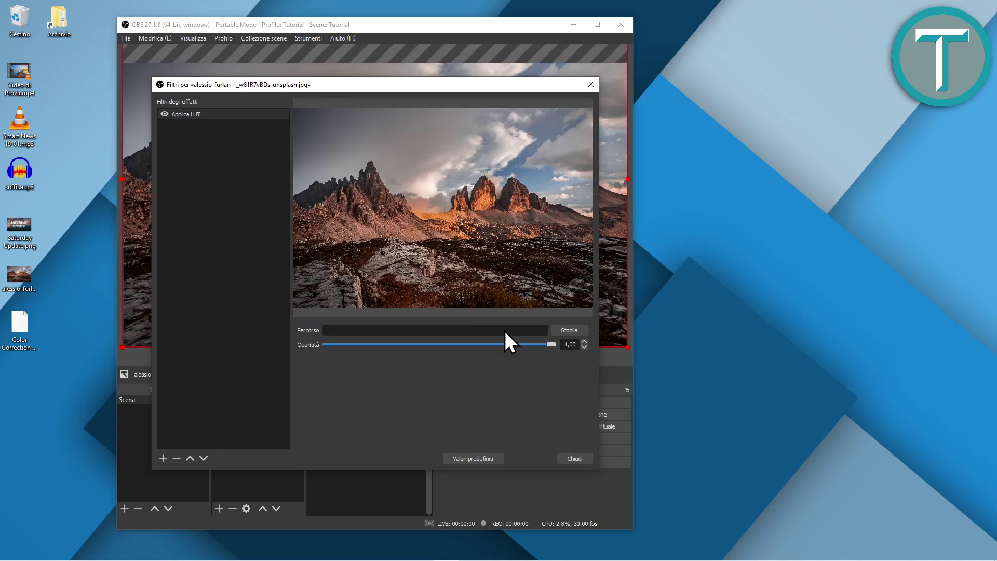
Load the bundled posterize.png from the obs-filters LUTs folder into the LUT filter.
{"action": "left_click", "coordinate": [579, 330]}
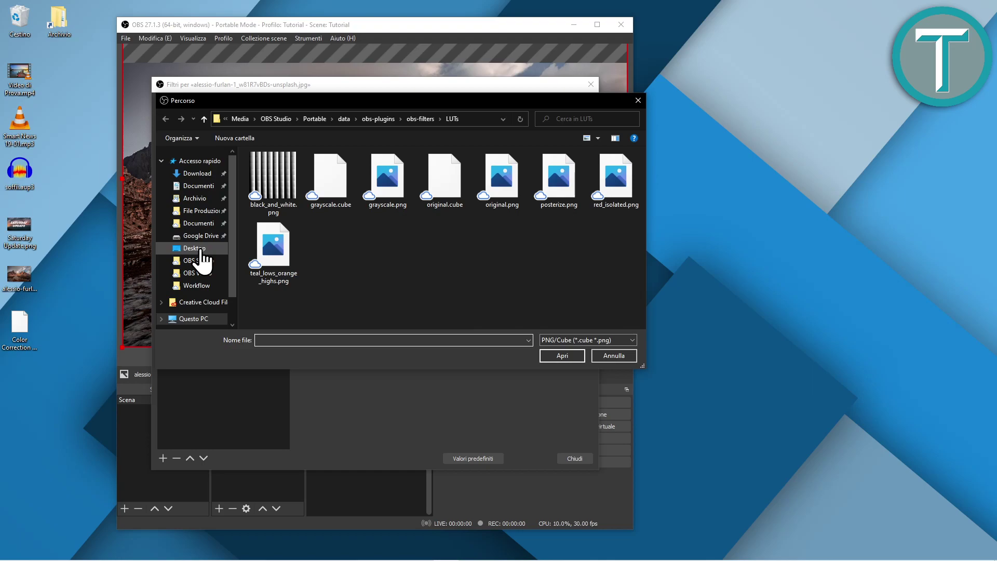
{"action": "left_click", "coordinate": [197, 249]}
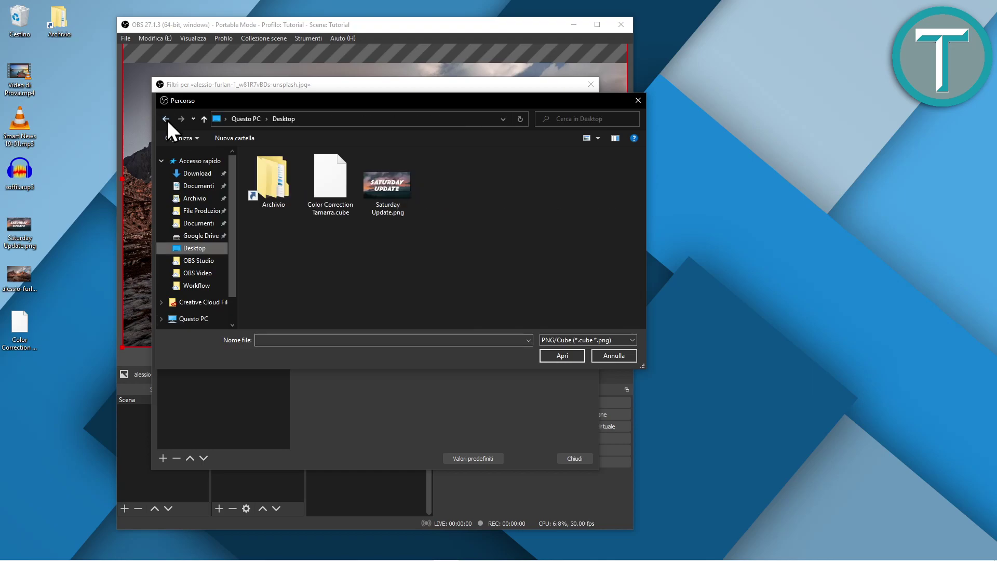
{"action": "left_click", "coordinate": [166, 119]}
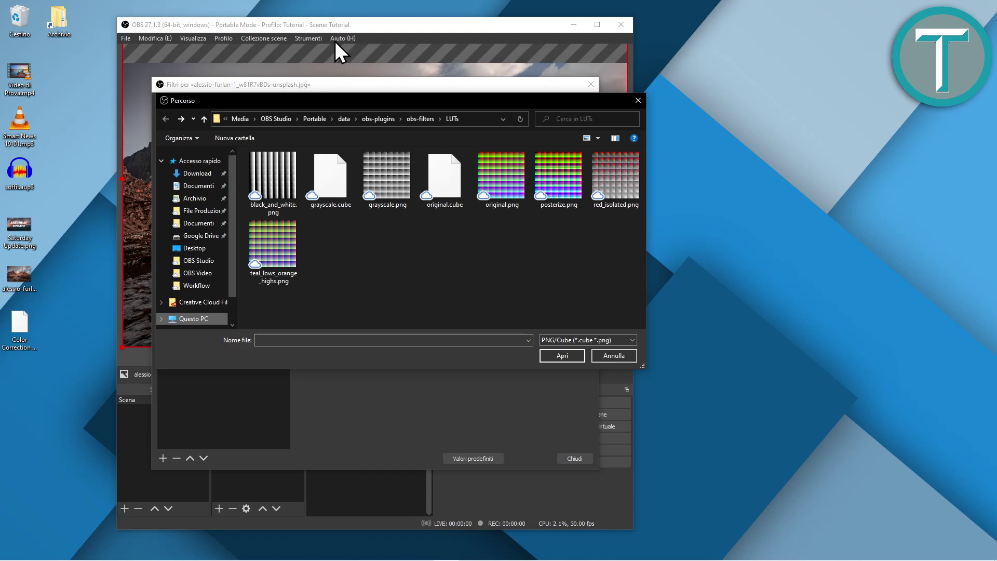
{"action": "left_click_drag", "start_coordinate": [352, 104], "coordinate": [675, 155]}
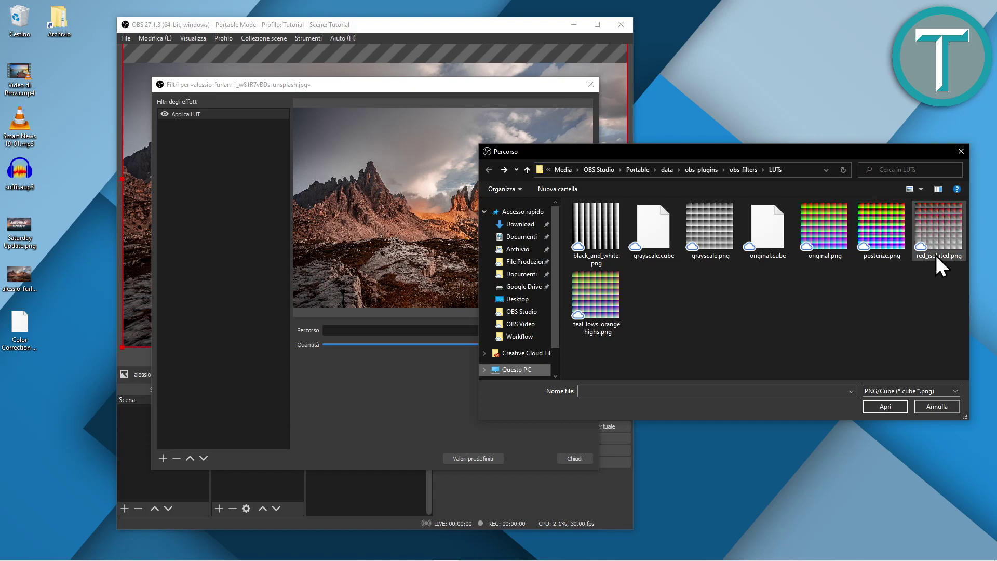
{"action": "double_click", "coordinate": [883, 229]}
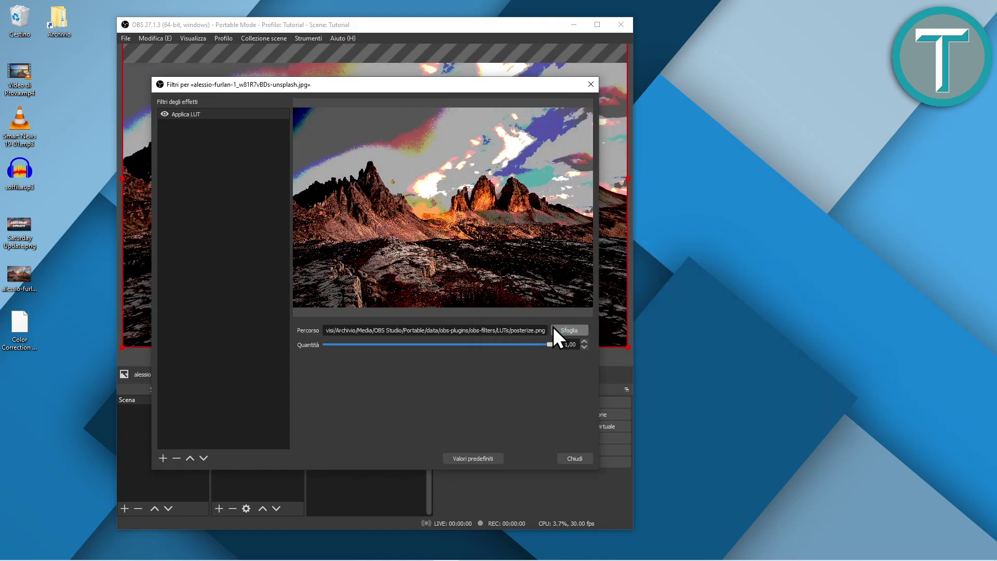
Load the bundled grayscale.png from the obs-filters LUTs folder into the LUT filter.
{"action": "left_click", "coordinate": [554, 329]}
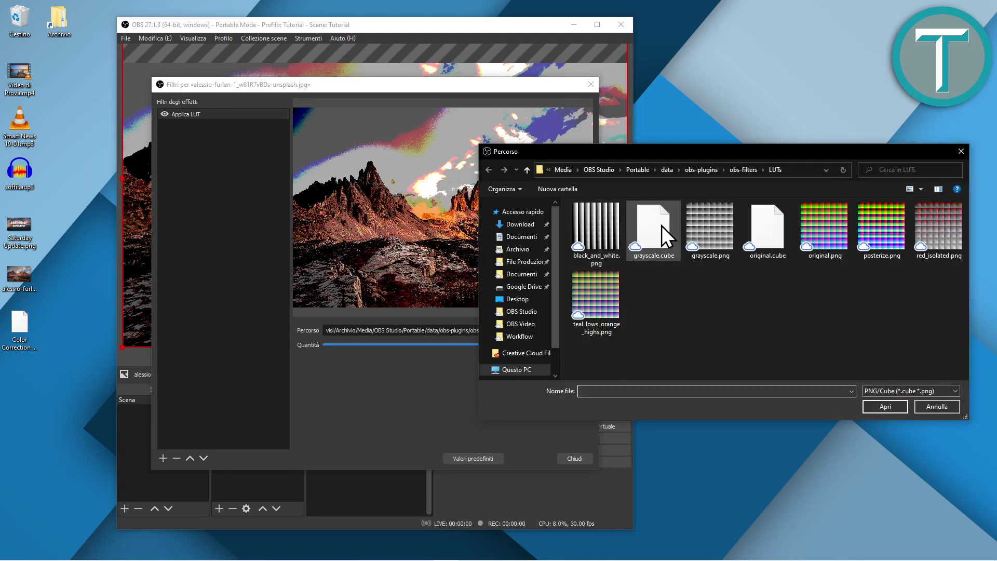
{"action": "double_click", "coordinate": [710, 229]}
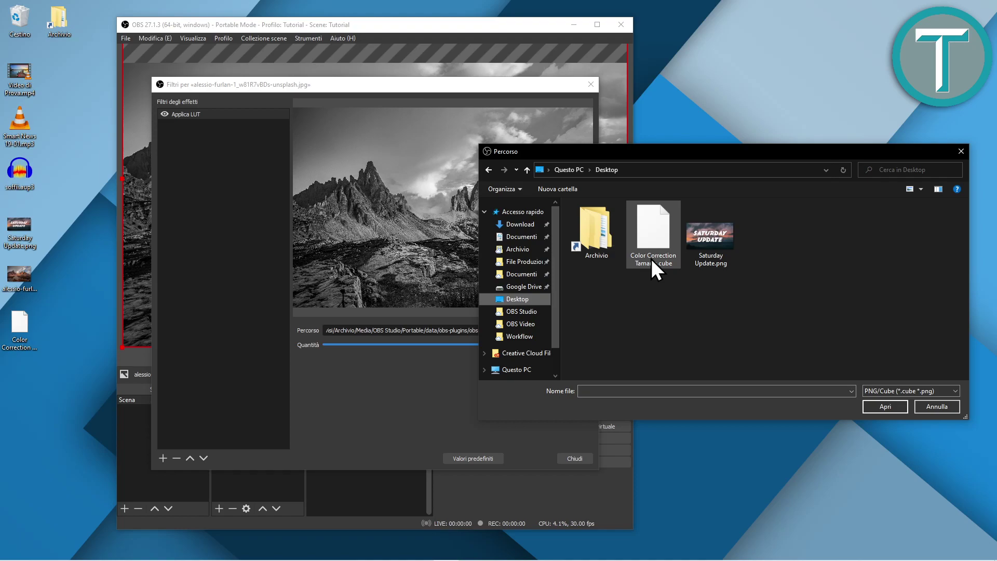
Load Color Correction Tamarra.cube from the desktop into the mountain source's LUT filter.
{"action": "left_click", "coordinate": [651, 258]}
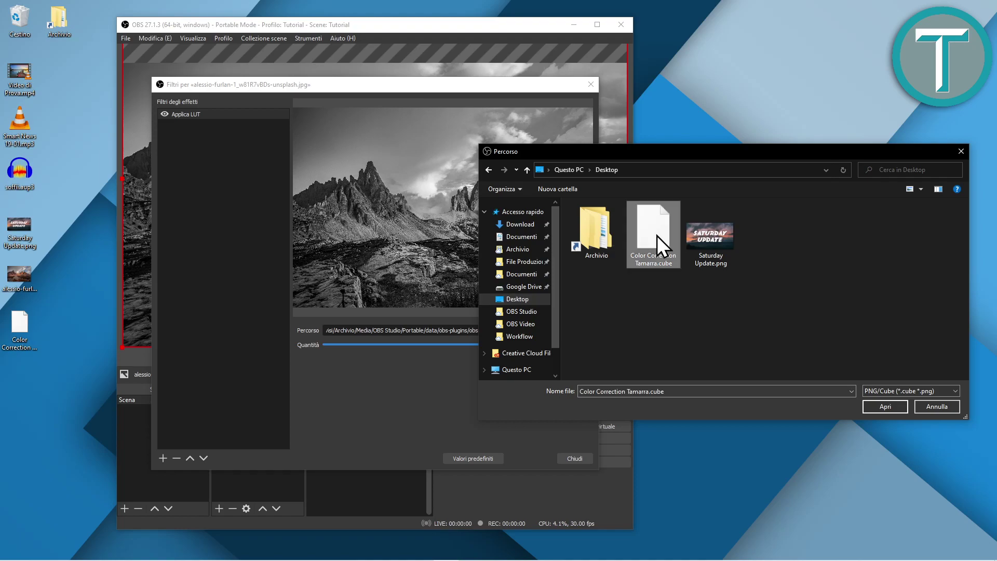
{"action": "left_click", "coordinate": [881, 408]}
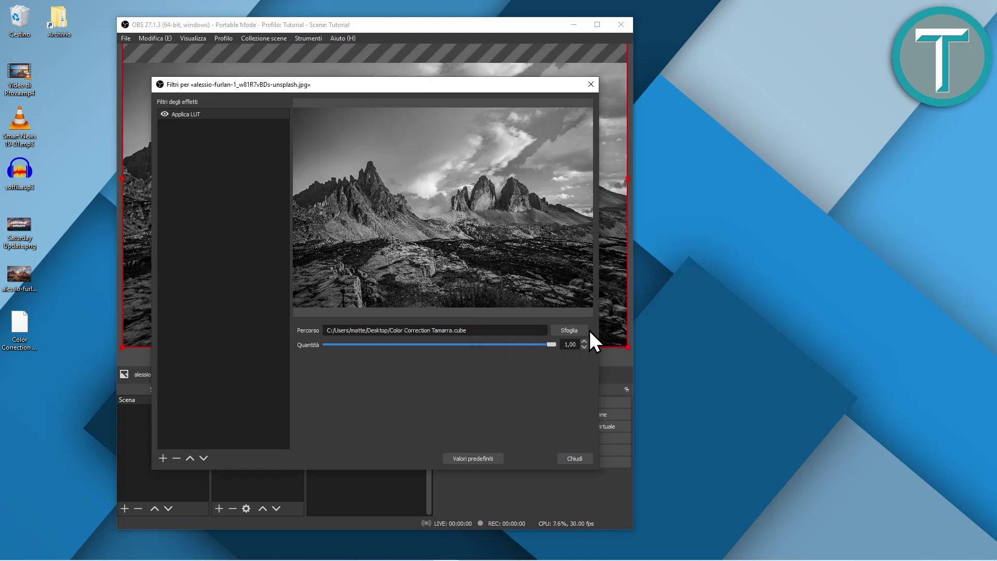
{"action": "left_click", "coordinate": [589, 330]}
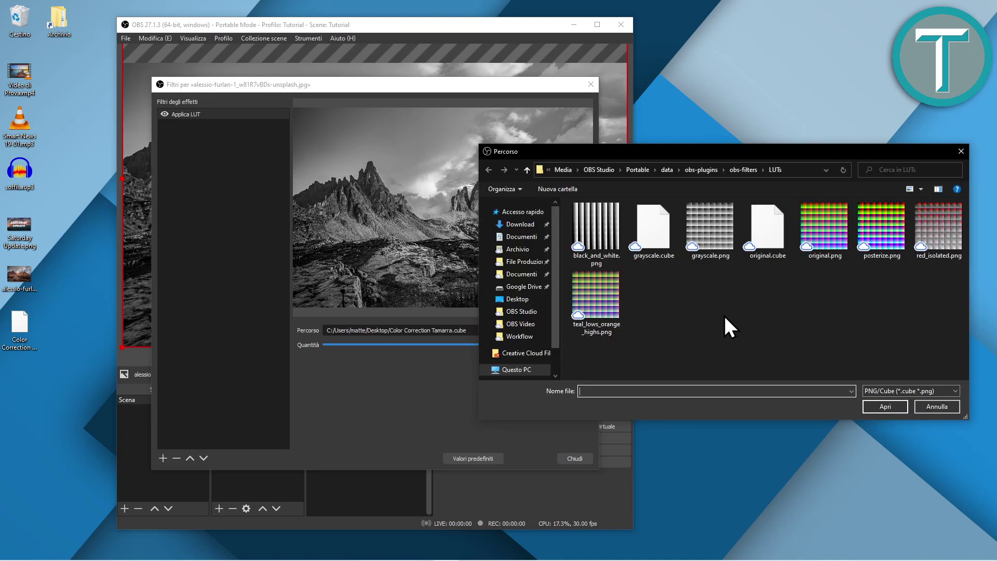
{"action": "key", "text": "Escape"}
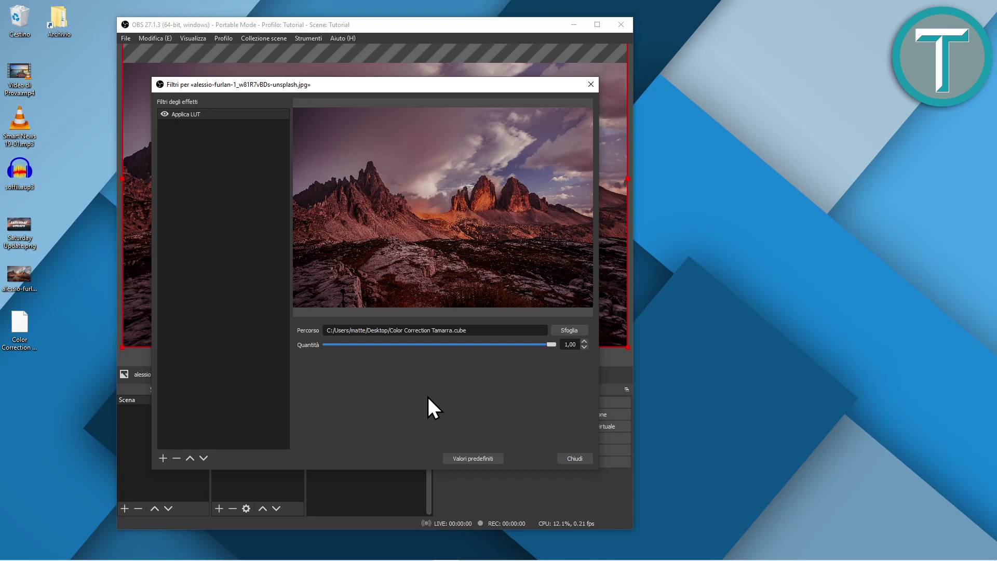
Move the filter window off the preview and switch the LUT filter off and on to compare the mountain image.
{"action": "left_click_drag", "start_coordinate": [263, 84], "coordinate": [697, 91]}
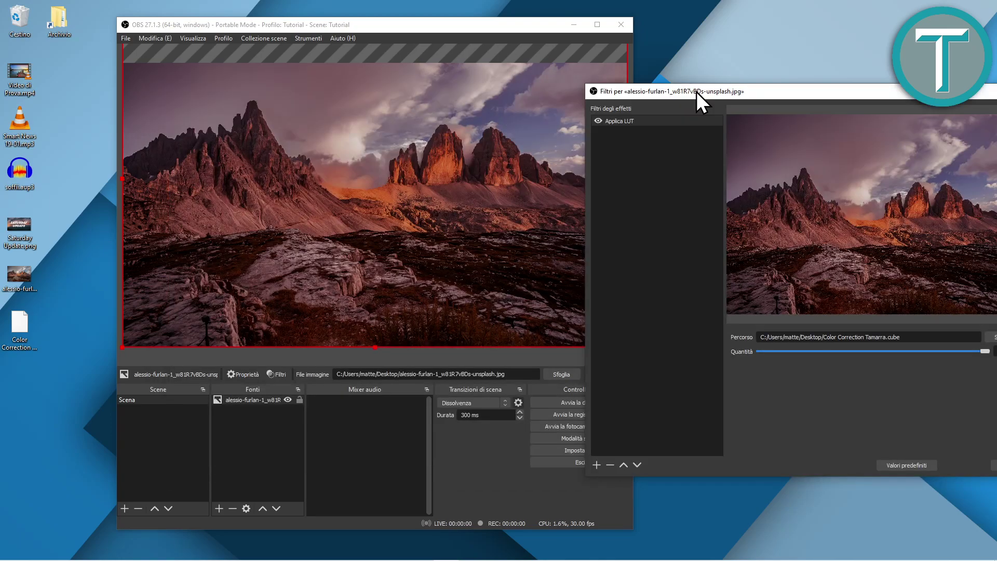
{"action": "left_click", "coordinate": [598, 121]}
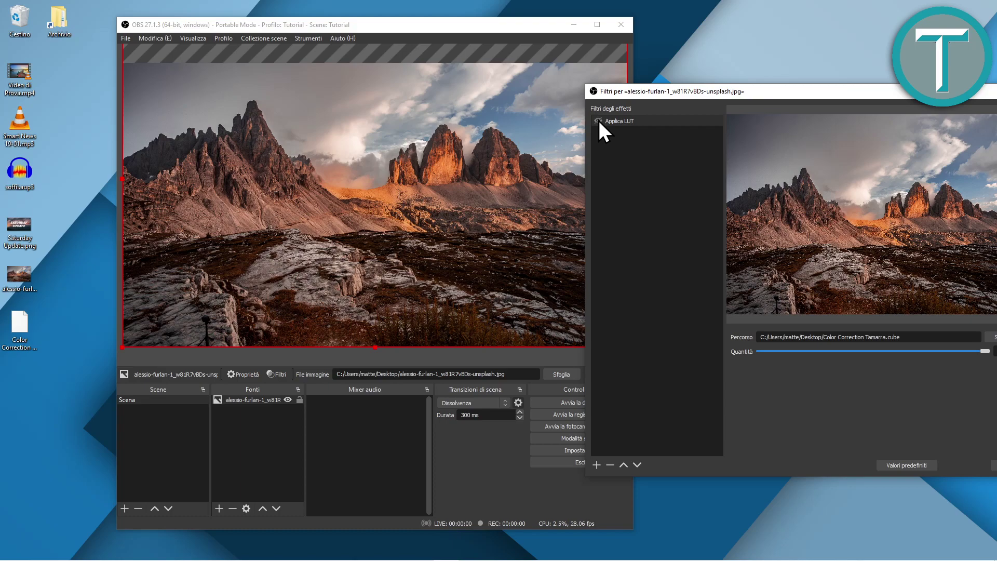
{"action": "left_click", "coordinate": [599, 121]}
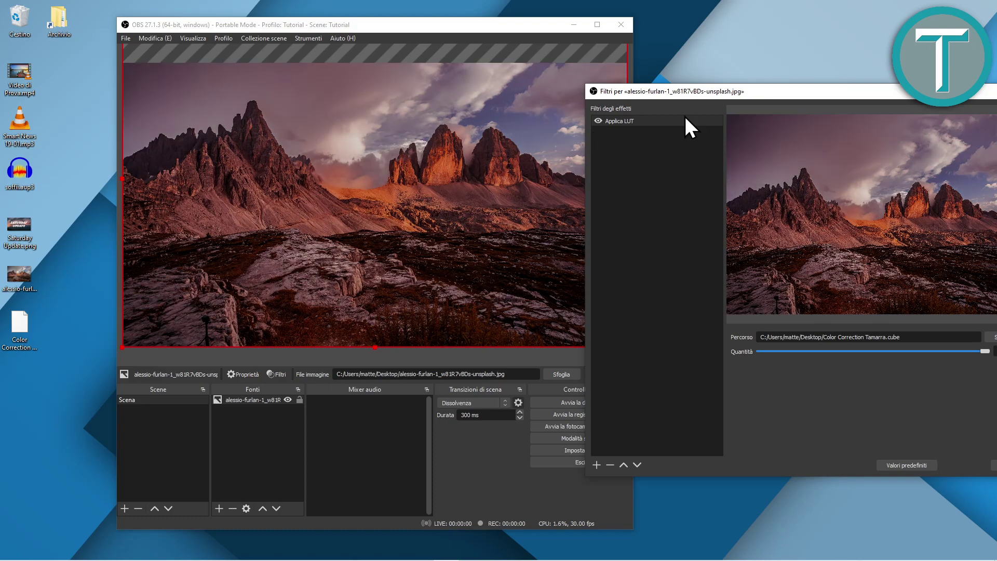
Close the mountain source's filter window and exit OBS.
{"action": "left_click_drag", "start_coordinate": [687, 91], "coordinate": [646, 93]}
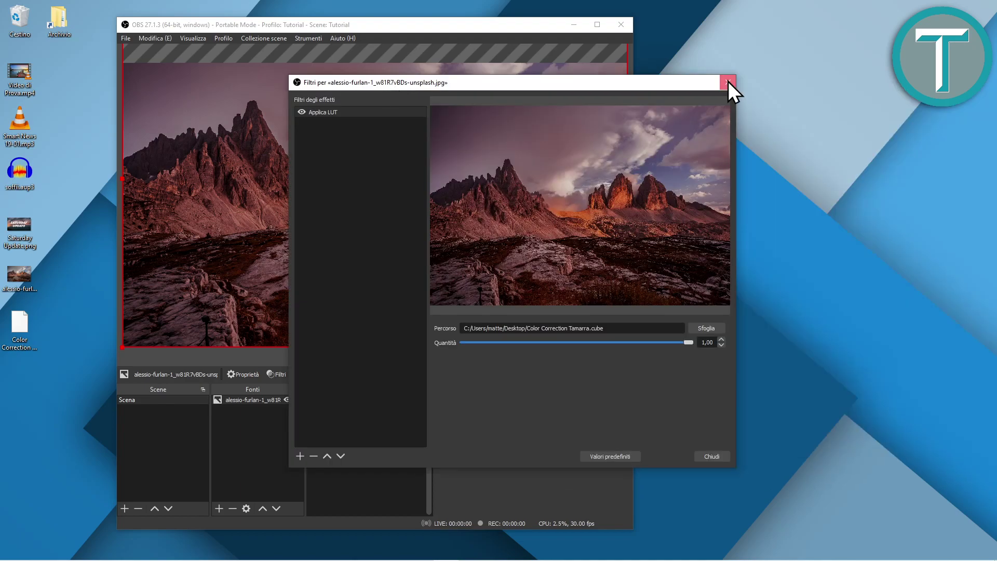
{"action": "left_click", "coordinate": [728, 82]}
{"action": "left_click", "coordinate": [243, 437]}
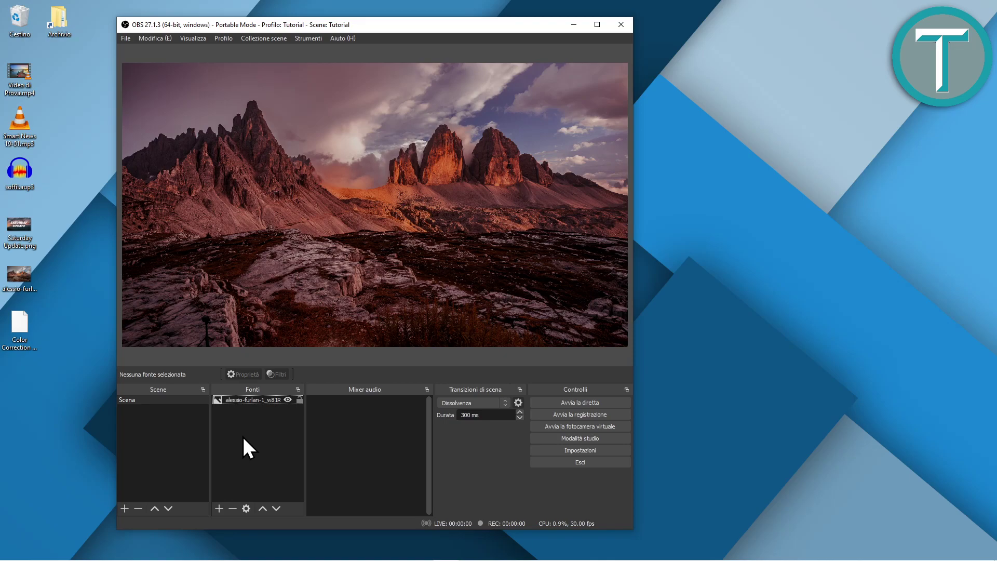
{"action": "left_click", "coordinate": [622, 25]}
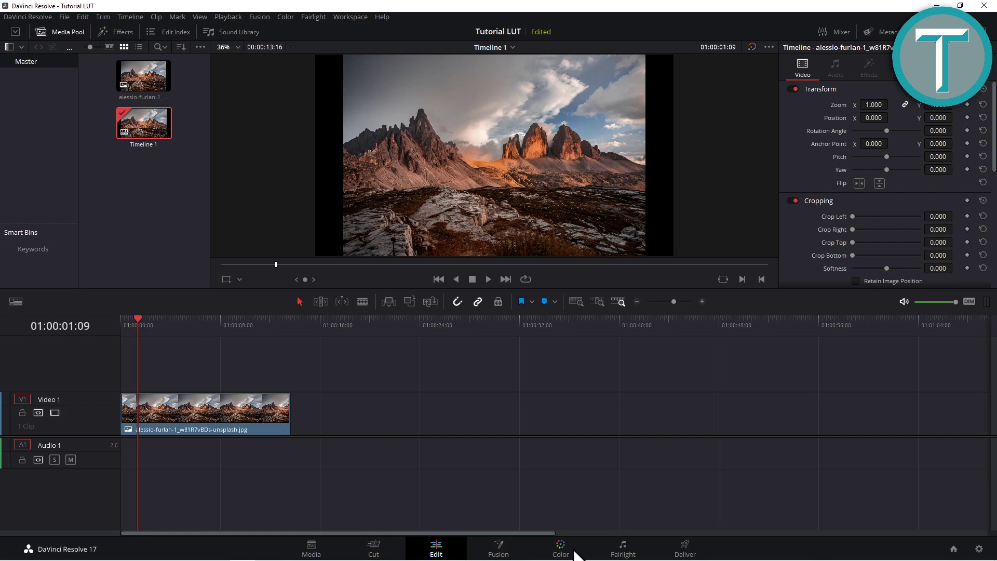
In DaVinci Resolve, reset the interface layout and show the timeline's mountain clip on the Color page.
{"action": "left_click", "coordinate": [244, 414]}
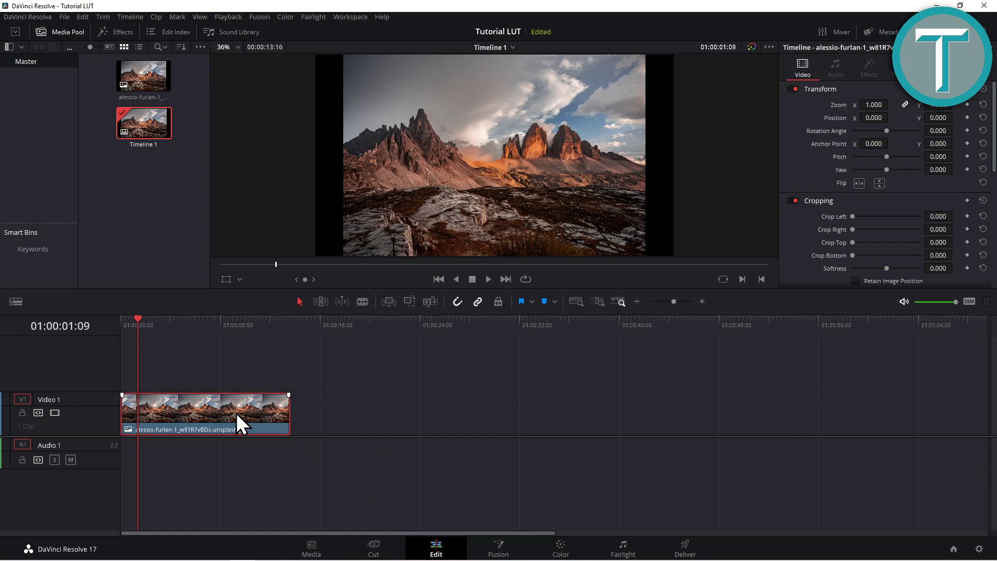
{"action": "left_click", "coordinate": [560, 548]}
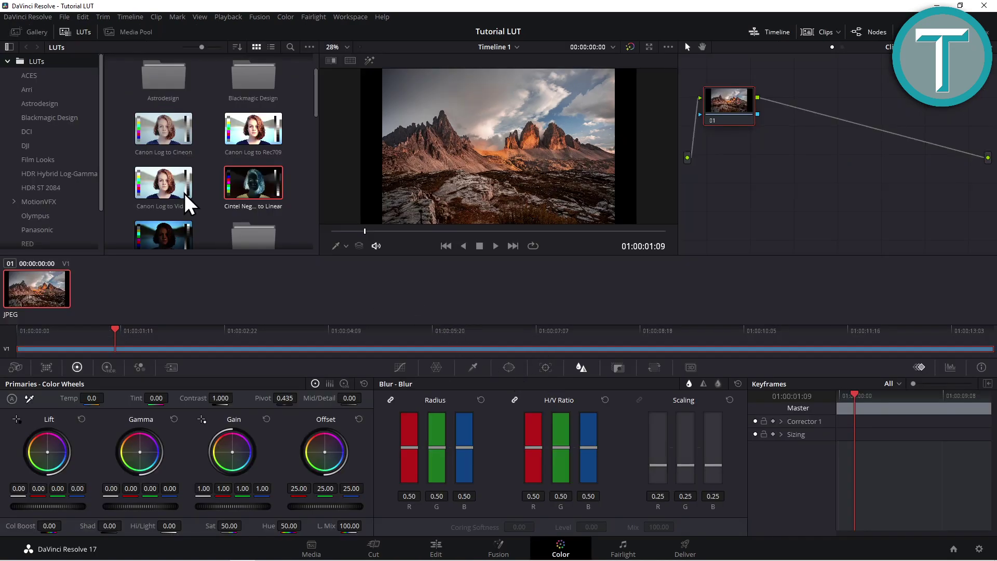
{"action": "left_click", "coordinate": [347, 17]}
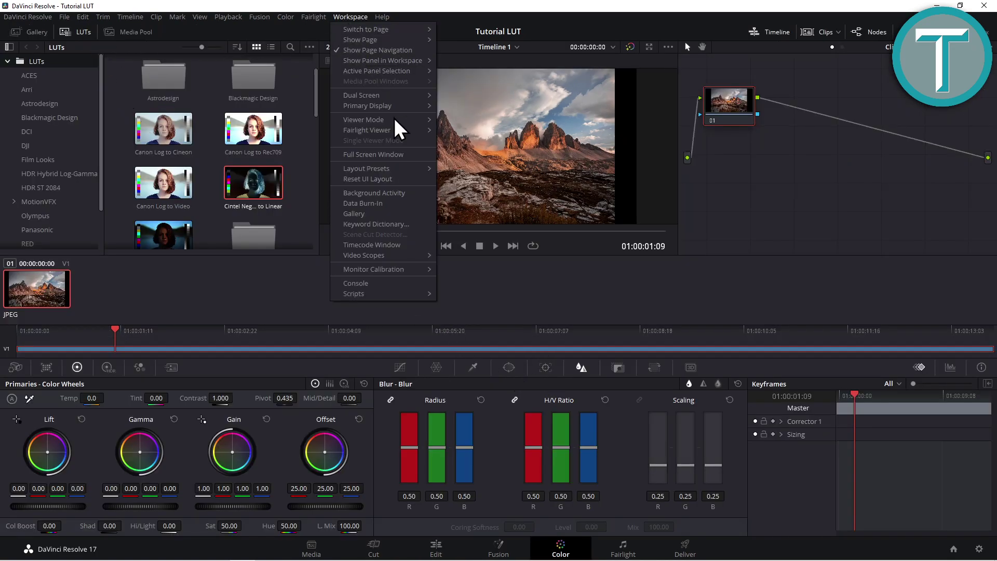
{"action": "left_click", "coordinate": [379, 185]}
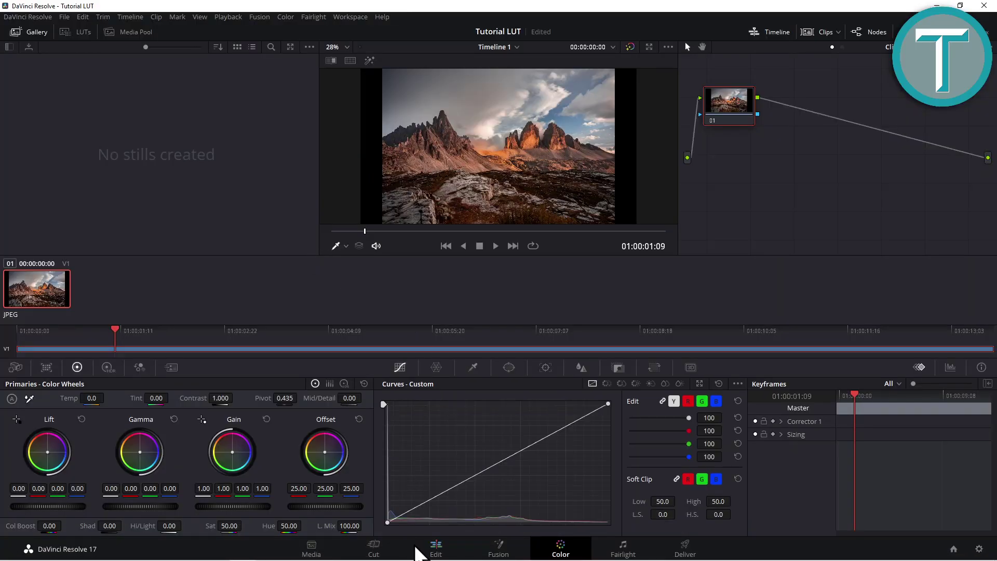
{"action": "left_click", "coordinate": [435, 548]}
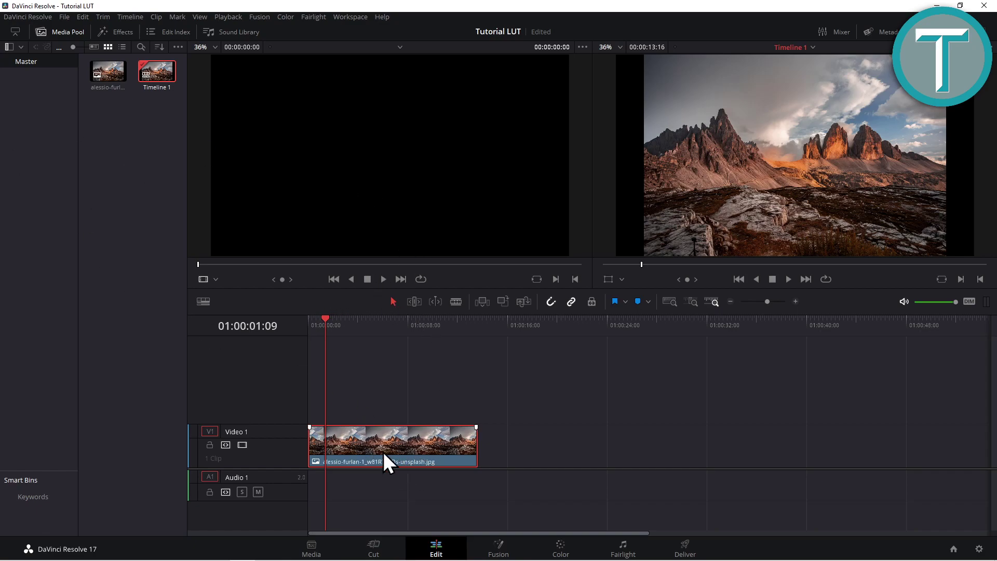
{"action": "left_click", "coordinate": [561, 550]}
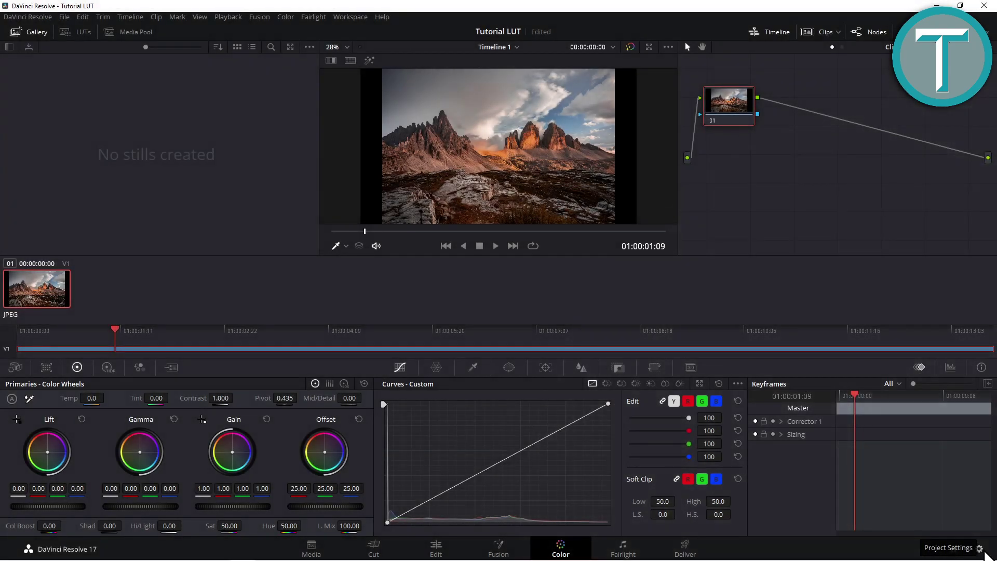
Open the LUT folder from the Color Management project settings and close the settings without saving.
{"action": "left_click", "coordinate": [980, 549]}
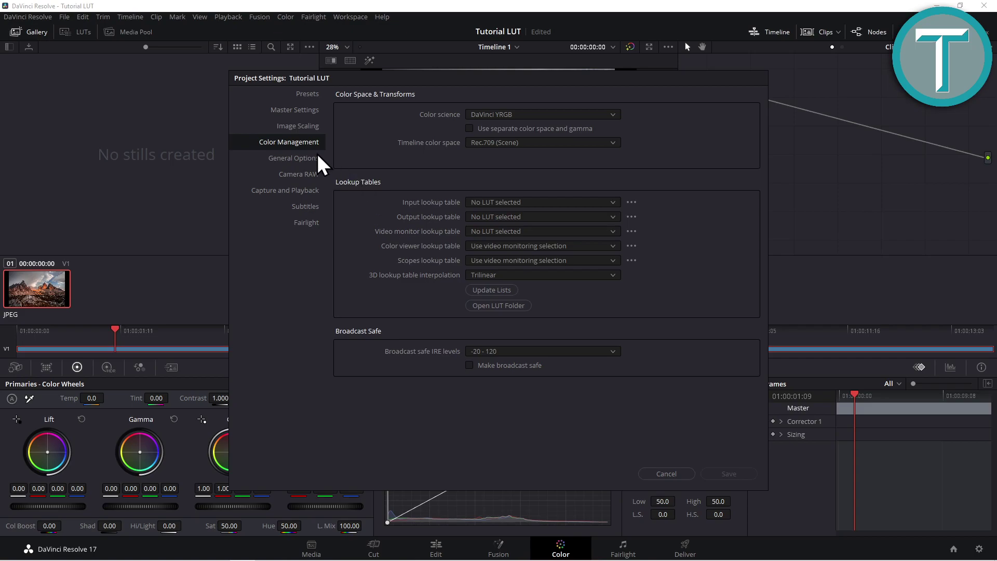
{"action": "left_click", "coordinate": [301, 94]}
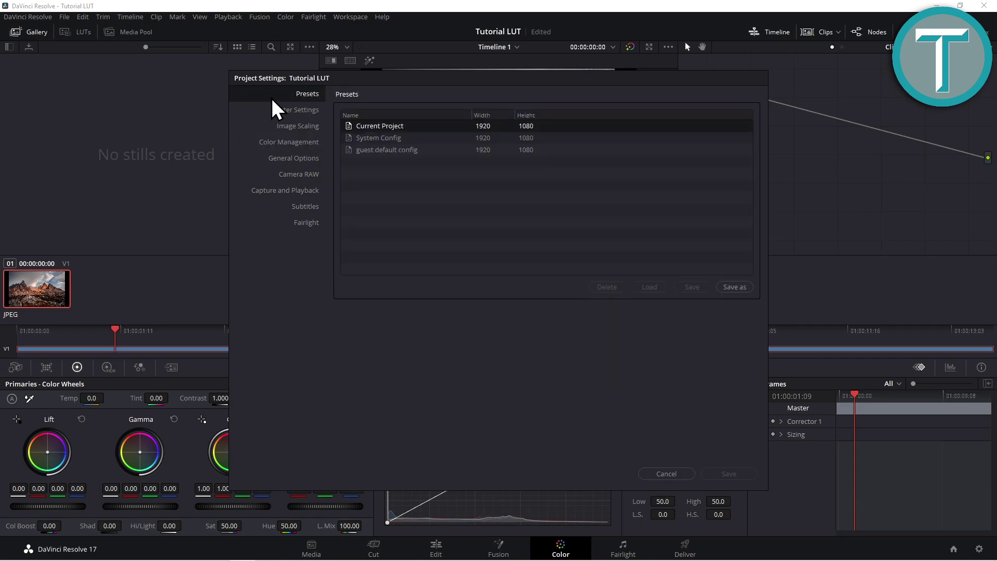
{"action": "left_click", "coordinate": [271, 144]}
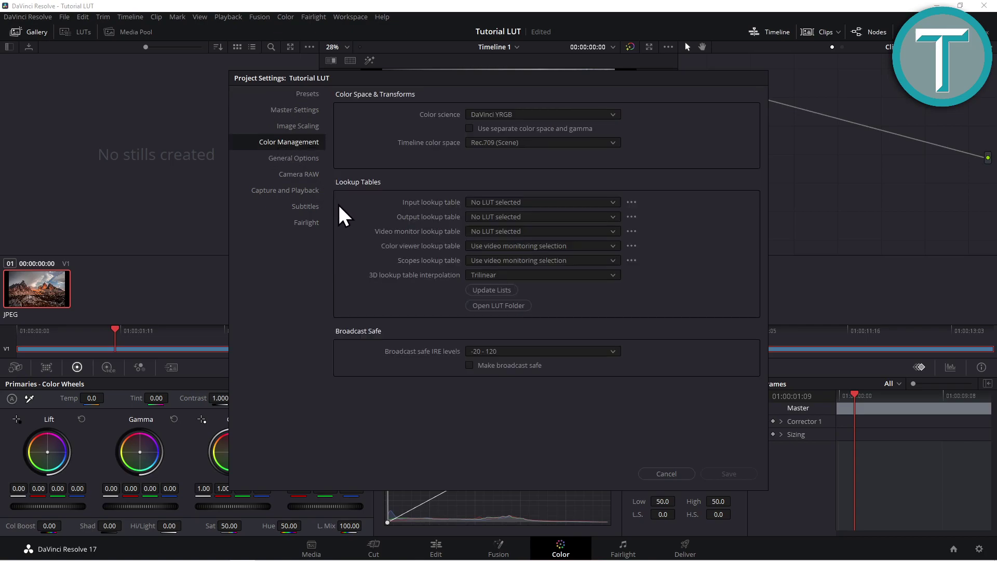
{"action": "left_click", "coordinate": [488, 306]}
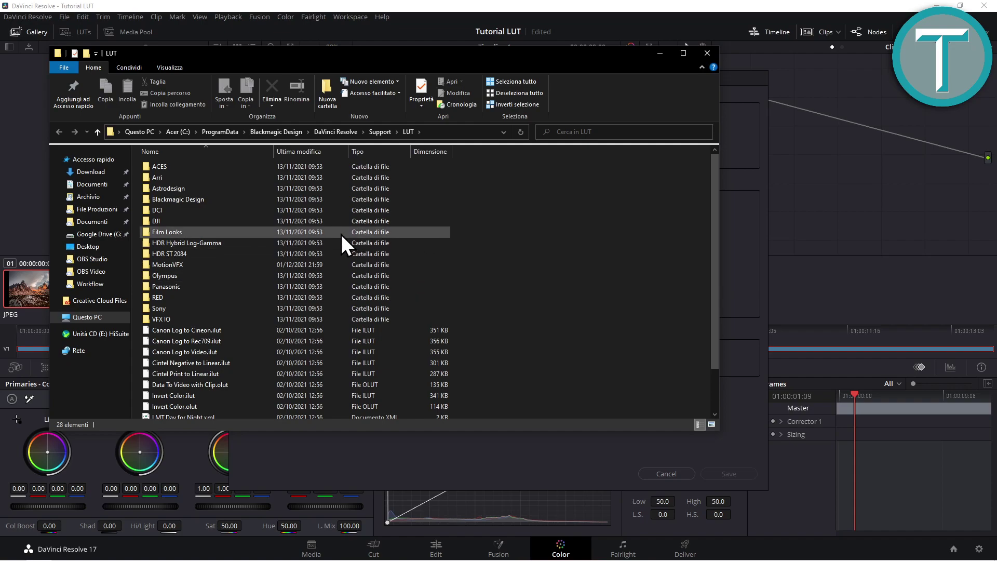
{"action": "scroll", "coordinate": [341, 235], "scroll_direction": "down", "scroll_amount": 2}
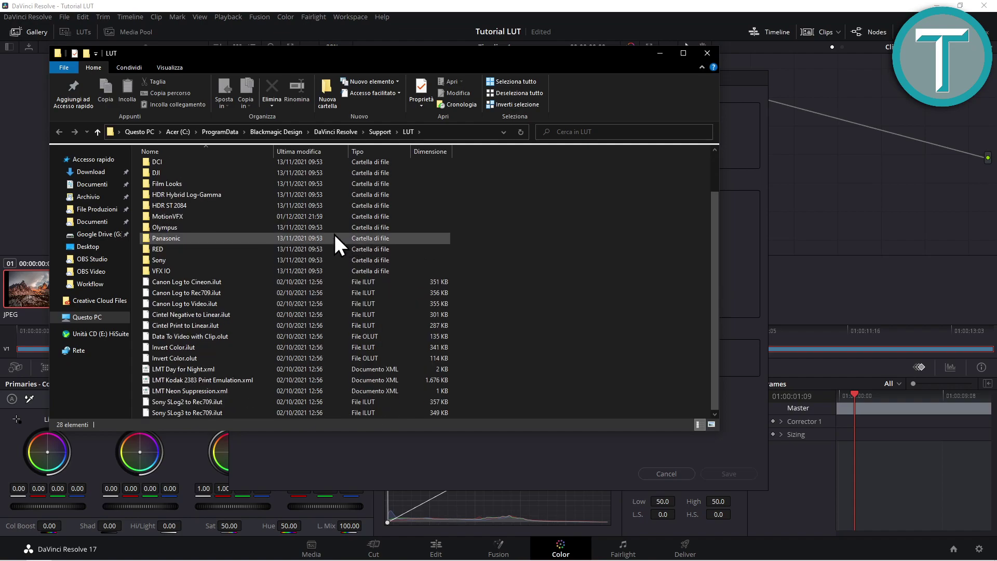
{"action": "left_click", "coordinate": [289, 470]}
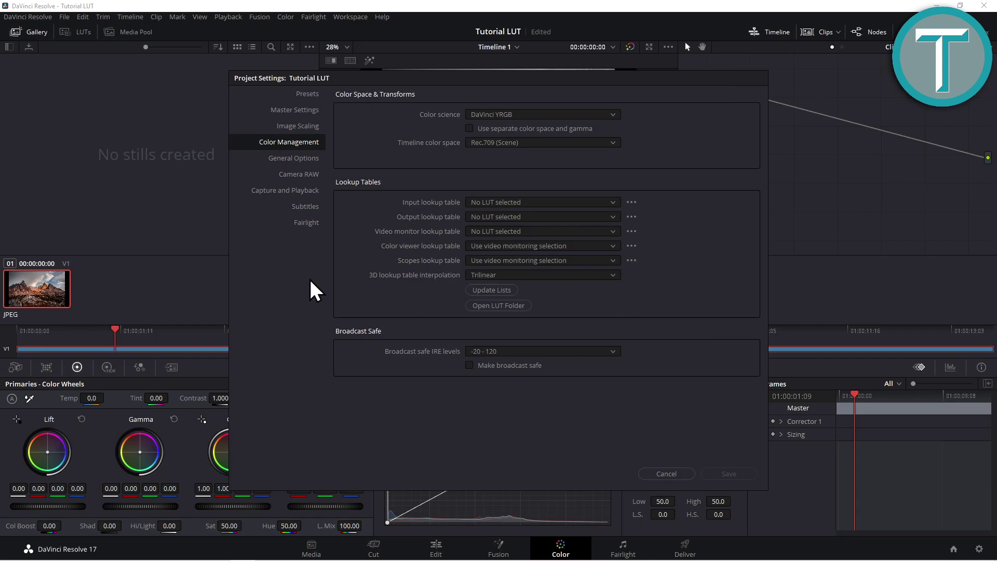
{"action": "left_click", "coordinate": [675, 474]}
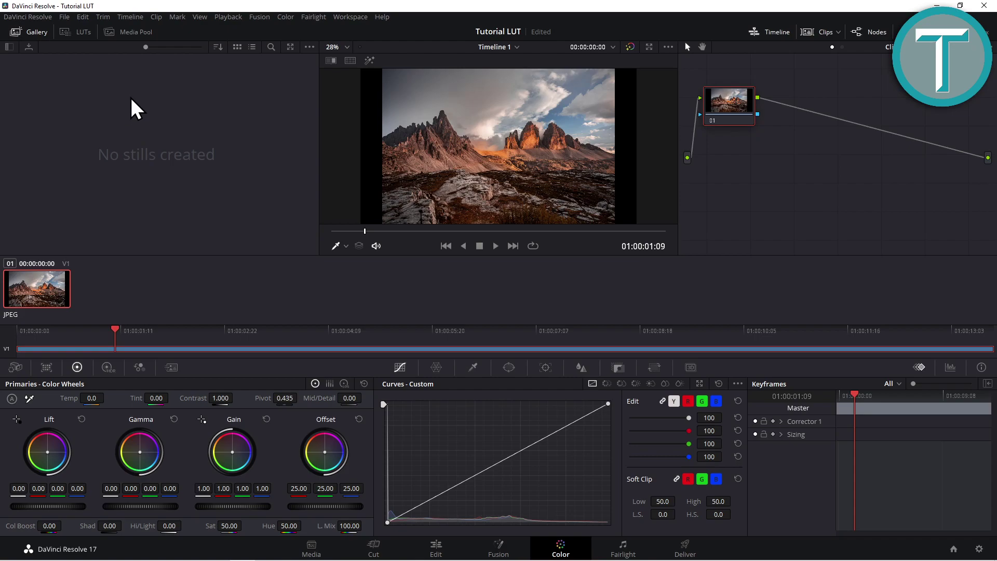
Browse the LUT library on the Color page and preview built-in LUTs on the mountain clip.
{"action": "left_click", "coordinate": [78, 32]}
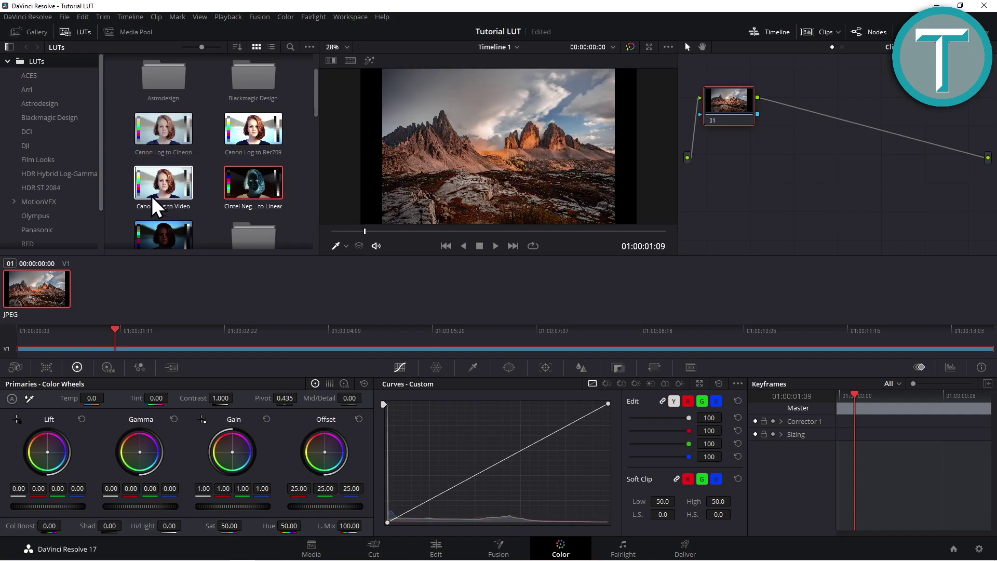
{"action": "scroll", "coordinate": [184, 171], "scroll_direction": "up", "scroll_amount": 1}
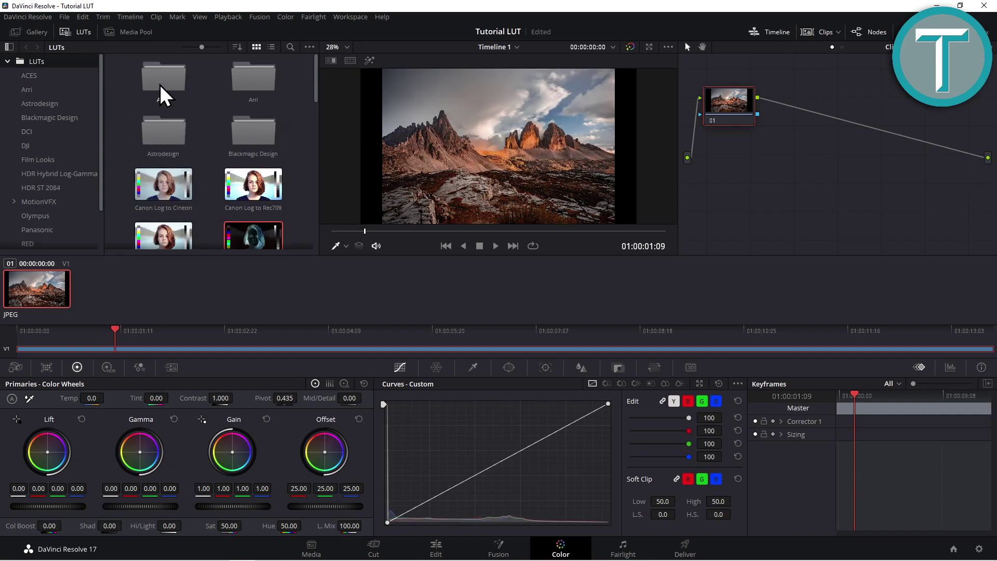
{"action": "scroll", "coordinate": [163, 82], "scroll_direction": "down", "scroll_amount": 3}
{"action": "scroll", "coordinate": [164, 117], "scroll_direction": "down", "scroll_amount": 4}
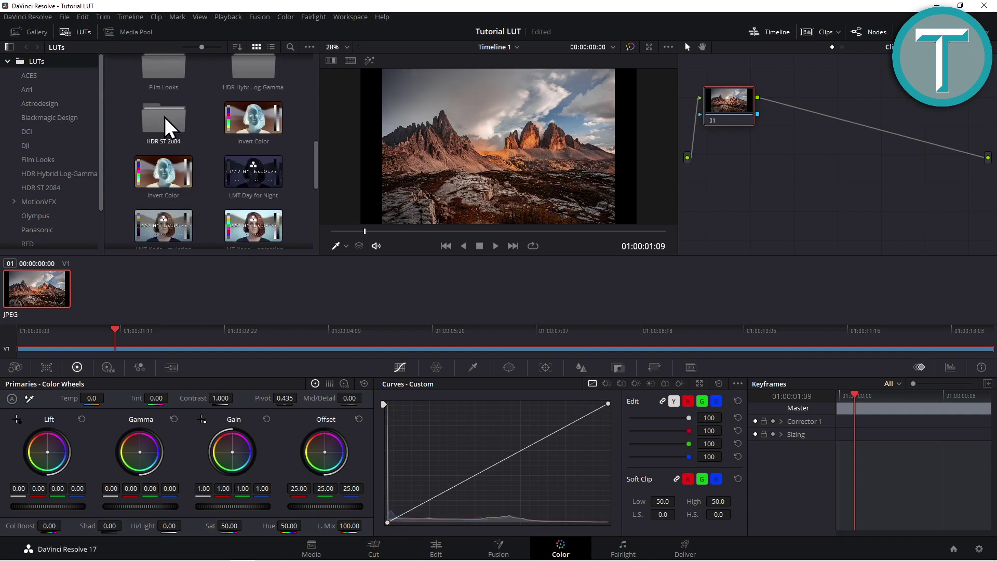
{"action": "scroll", "coordinate": [212, 122], "scroll_direction": "up", "scroll_amount": 1}
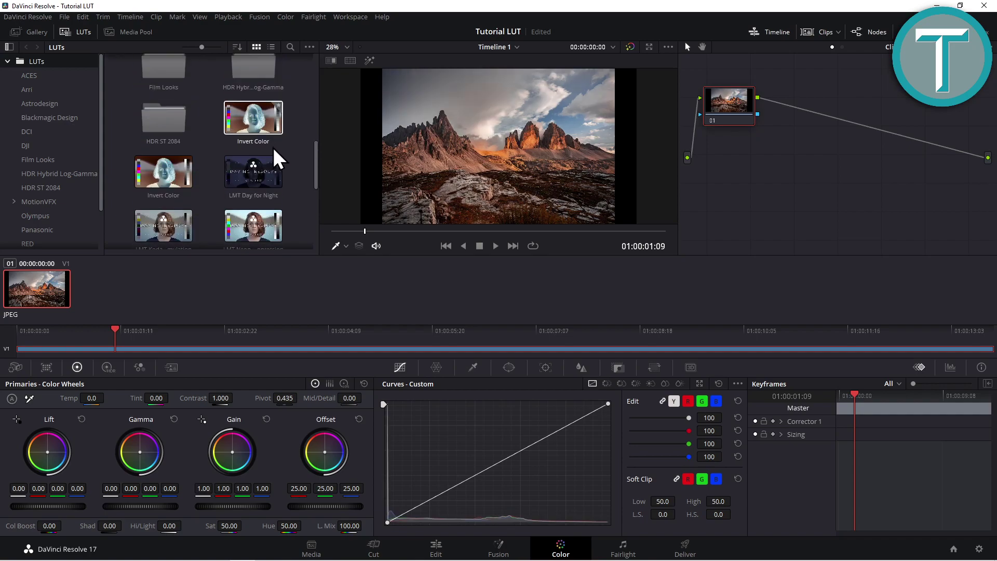
{"action": "scroll", "coordinate": [292, 168], "scroll_direction": "down", "scroll_amount": 5}
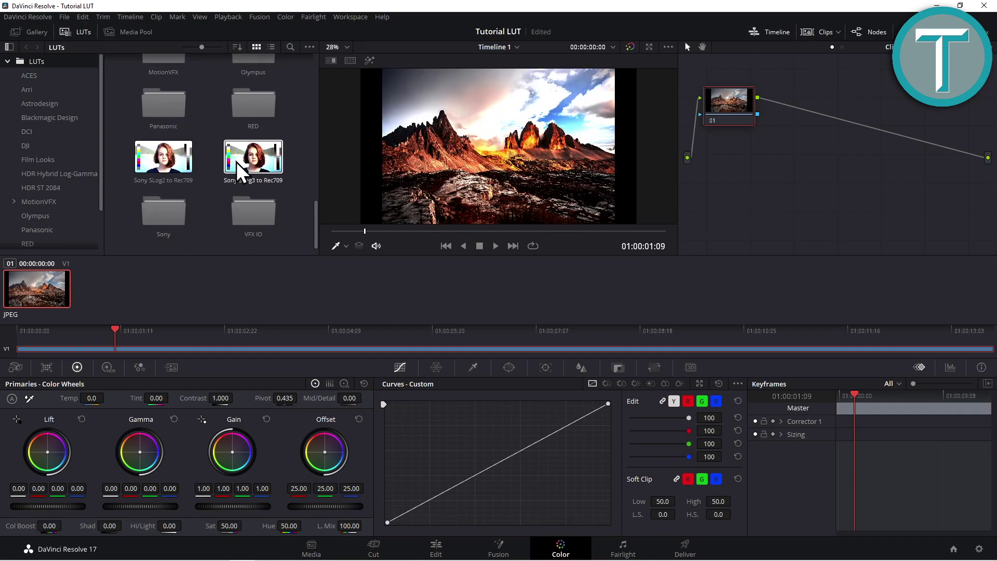
{"action": "scroll", "coordinate": [252, 160], "scroll_direction": "up", "scroll_amount": 10}
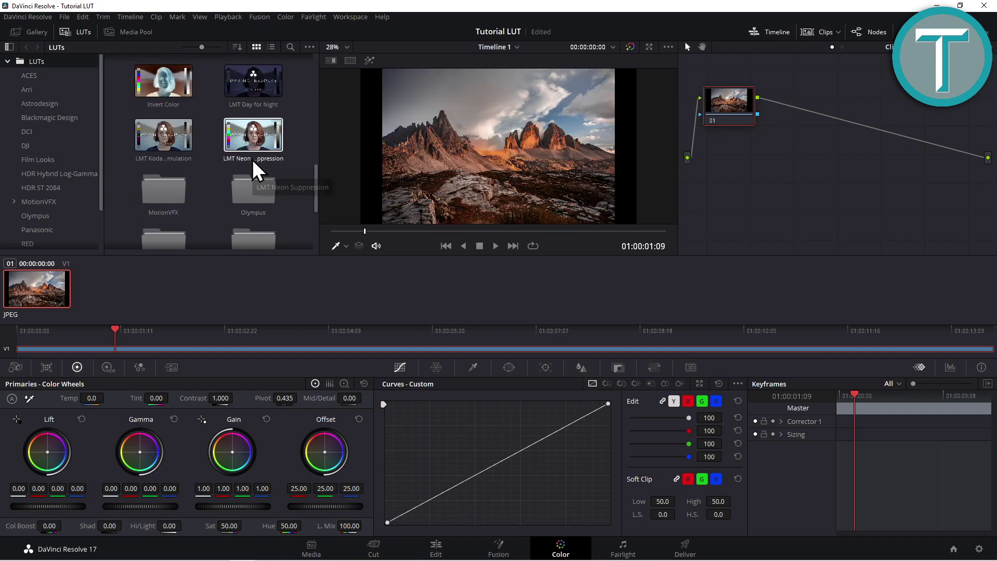
{"action": "scroll", "coordinate": [300, 136], "scroll_direction": "up", "scroll_amount": 2}
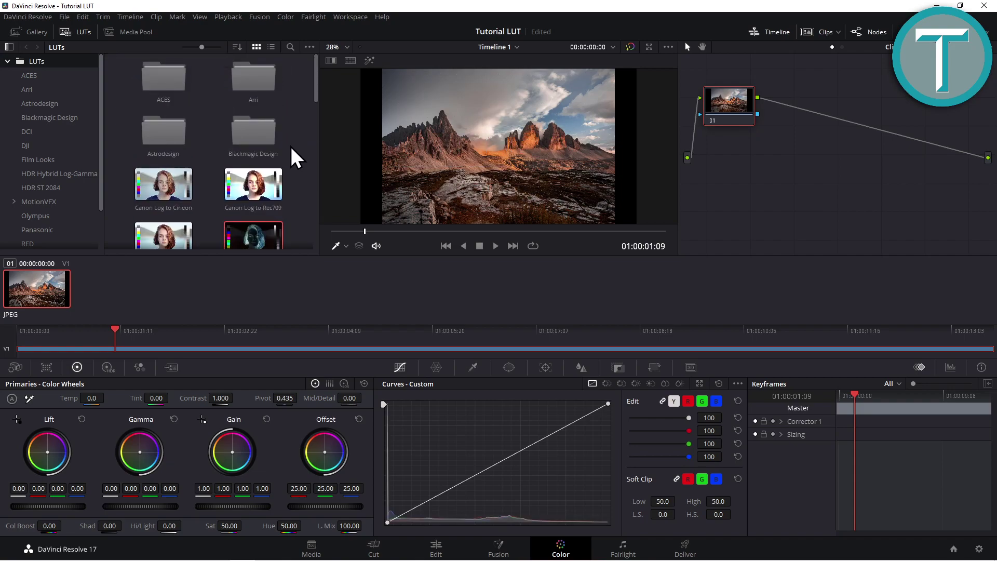
Move the Color Correction .cube file from the desktop into DaVinci Resolve's LUT folder and minimize the folder window.
{"action": "key", "text": "alt+Tab"}
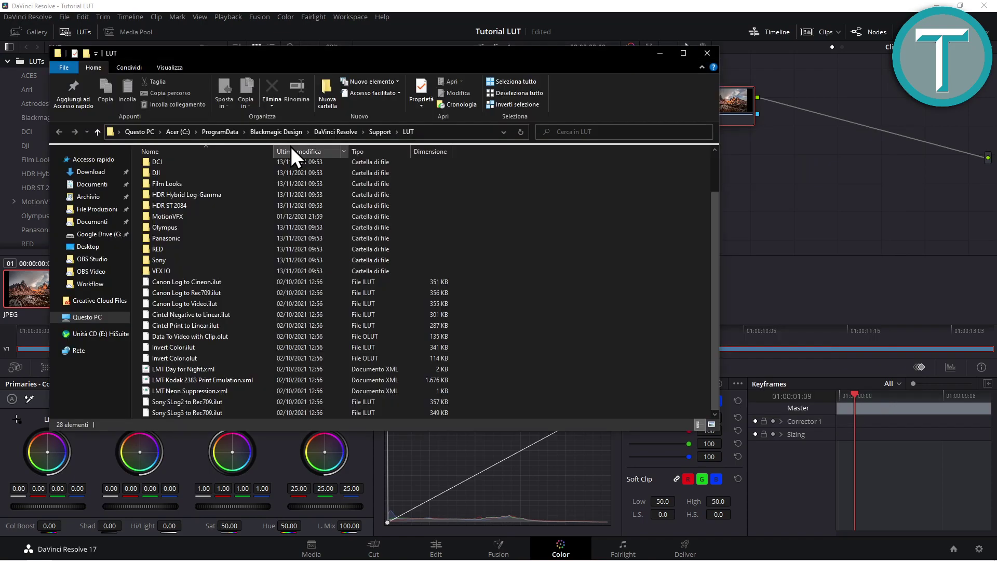
{"action": "left_click", "coordinate": [942, 4]}
{"action": "left_click", "coordinate": [943, 5]}
{"action": "left_click_drag", "start_coordinate": [350, 44], "coordinate": [497, 92]}
{"action": "left_click_drag", "start_coordinate": [17, 332], "coordinate": [680, 352]}
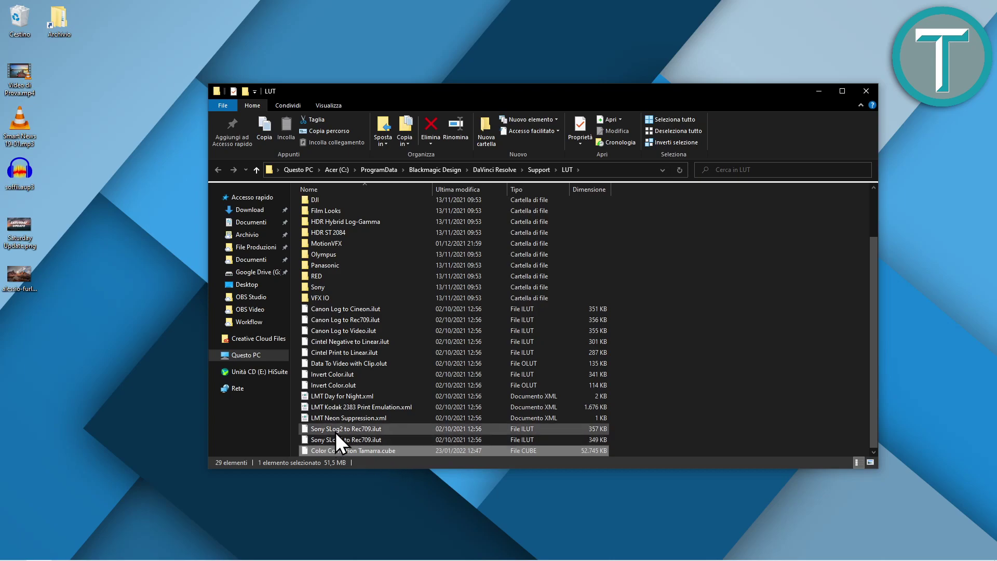
{"action": "left_click", "coordinate": [758, 303]}
{"action": "left_click", "coordinate": [819, 91]}
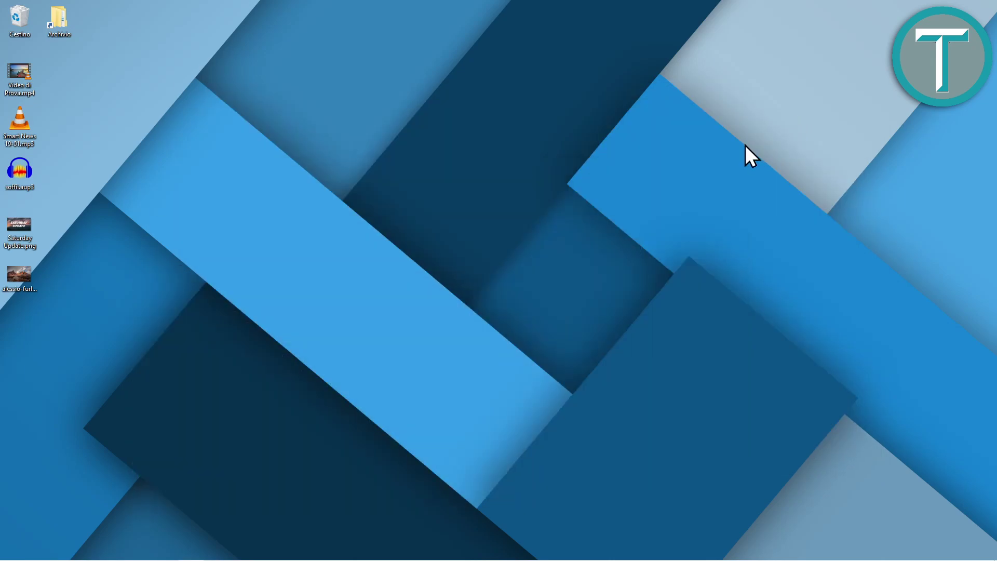
Switch to DaVinci Resolve, look through its LUT library for the added Color Correction LUT, and bring back the LUT folder window.
{"action": "key", "text": "alt+Tab"}
{"action": "key", "text": "alt+Tab"}
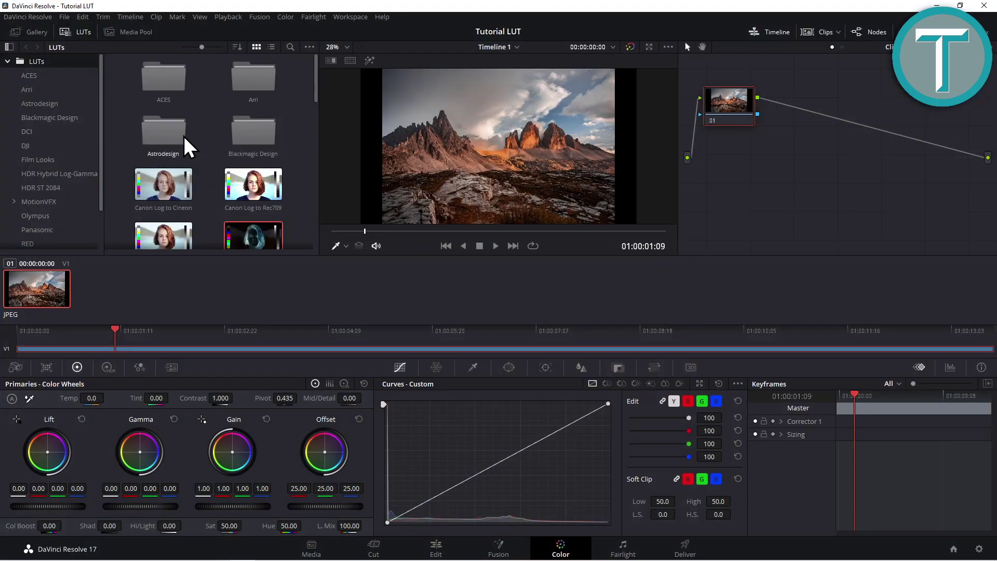
{"action": "scroll", "coordinate": [172, 122], "scroll_direction": "down", "scroll_amount": 4}
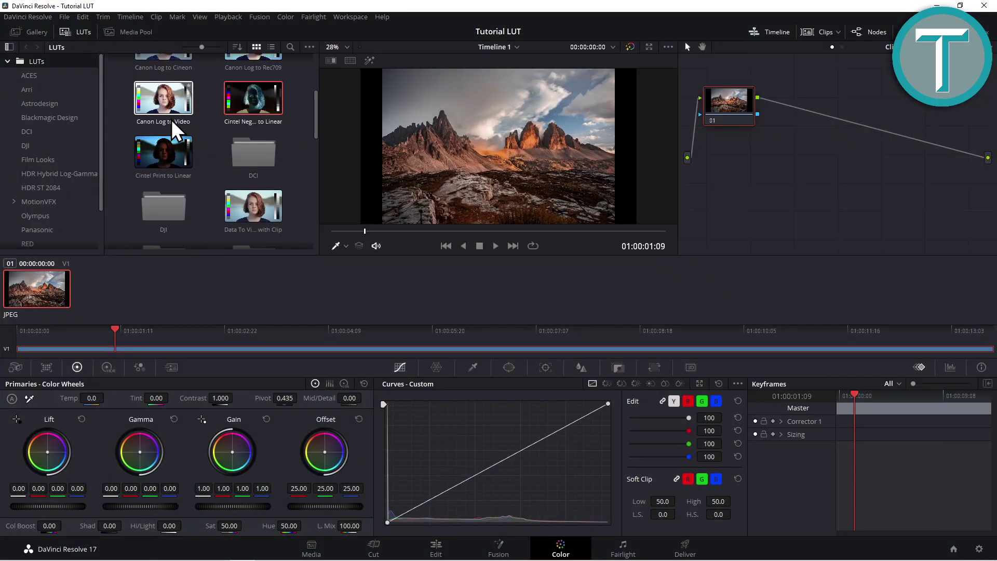
{"action": "scroll", "coordinate": [145, 108], "scroll_direction": "down", "scroll_amount": 7}
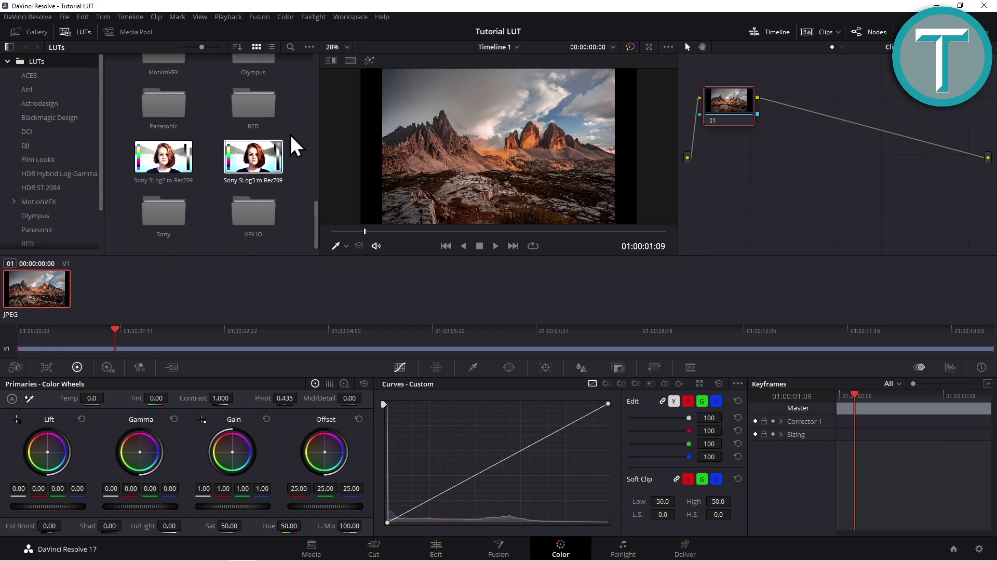
{"action": "key", "text": "alt+Tab"}
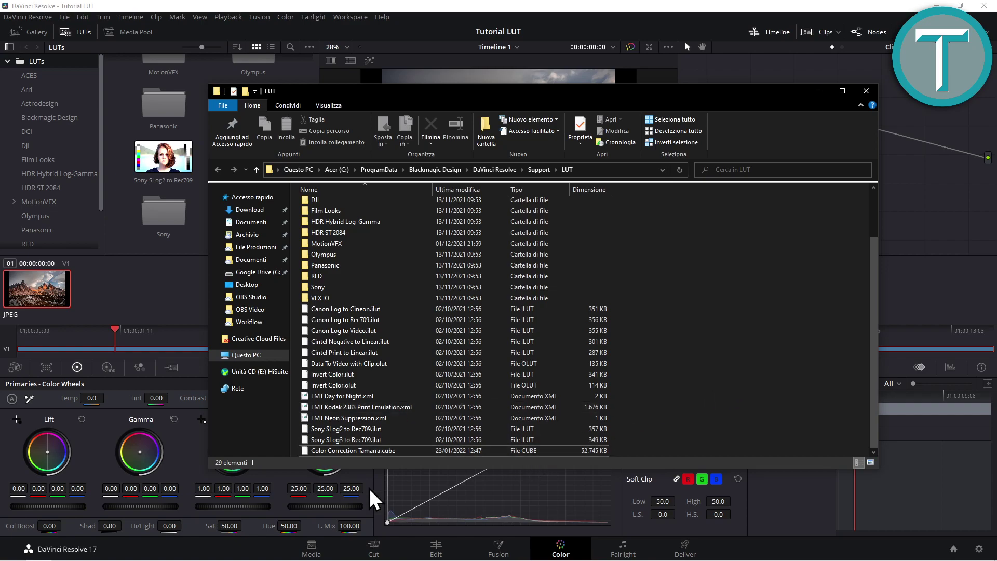
Switch to Affinity Photo, review the file formats offered for LUT export, and close the export dialog without exporting.
{"action": "mouse_move", "coordinate": [319, 556]}
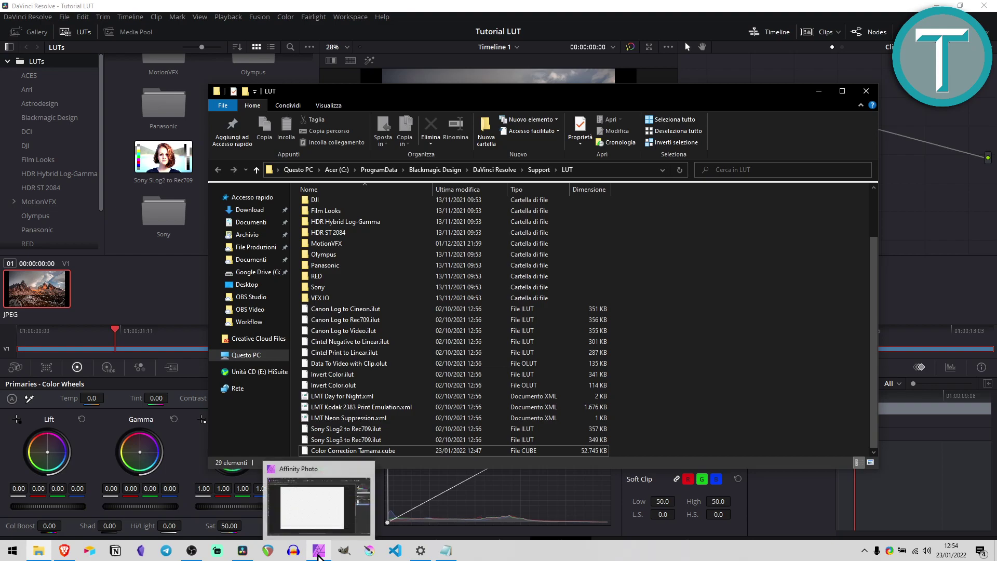
{"action": "left_click", "coordinate": [322, 516]}
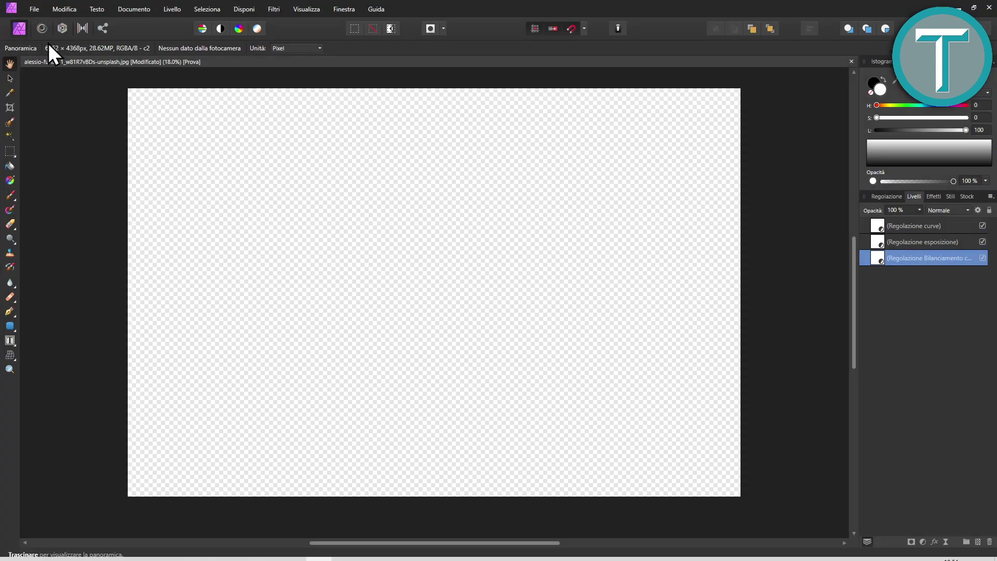
{"action": "left_click", "coordinate": [34, 9]}
{"action": "left_click", "coordinate": [155, 267]}
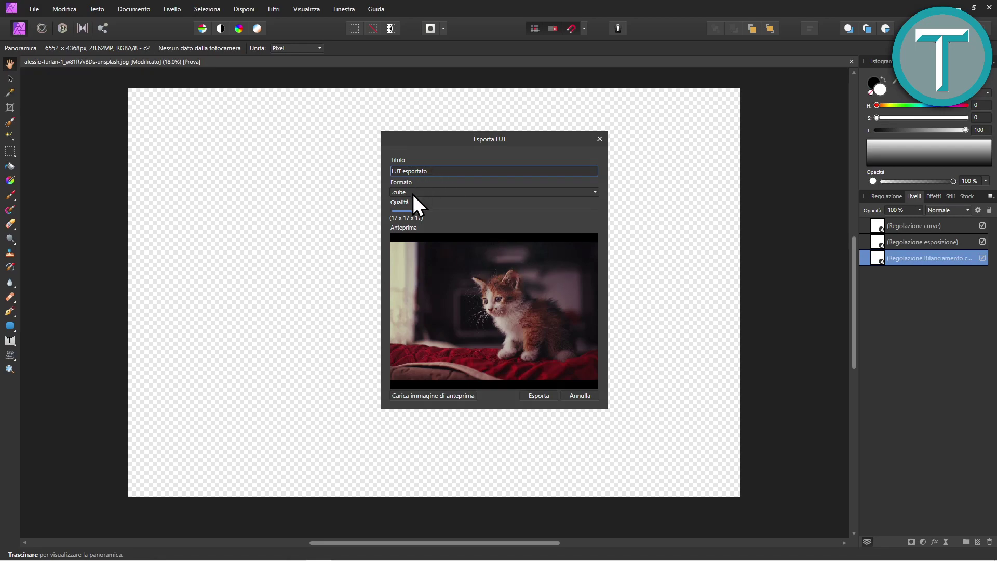
{"action": "left_click", "coordinate": [413, 192]}
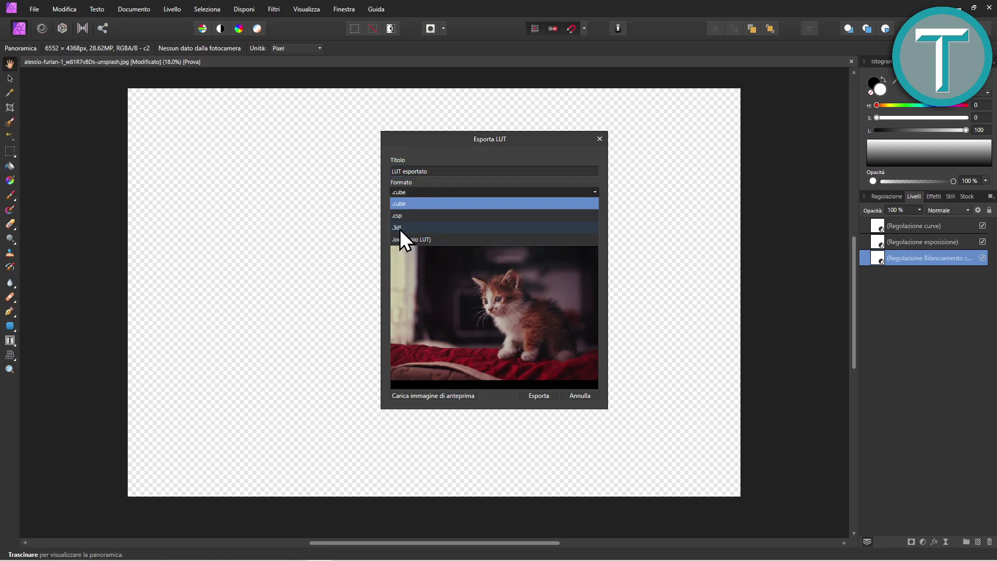
{"action": "left_click", "coordinate": [449, 300]}
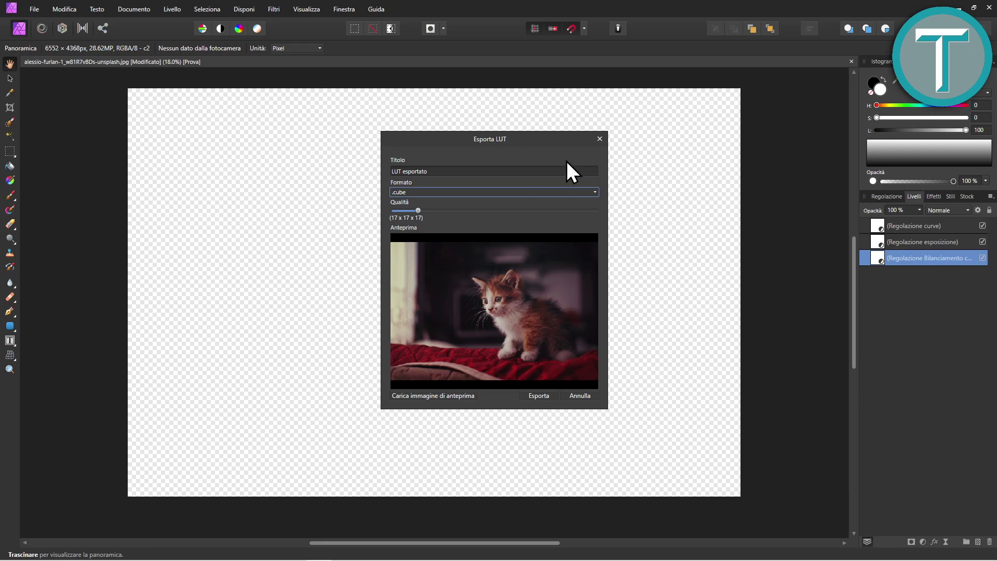
{"action": "left_click", "coordinate": [600, 139]}
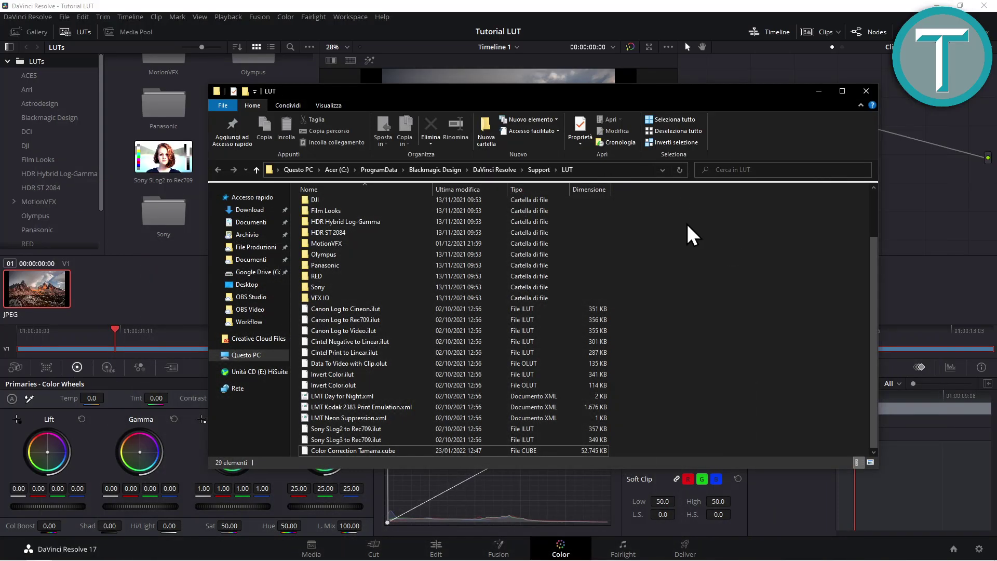
Close the LUT folder, apply the Cintel Negative to Linear LUT to the mountain clip in DaVinci Resolve, and show it on the Edit page.
{"action": "left_click", "coordinate": [866, 91]}
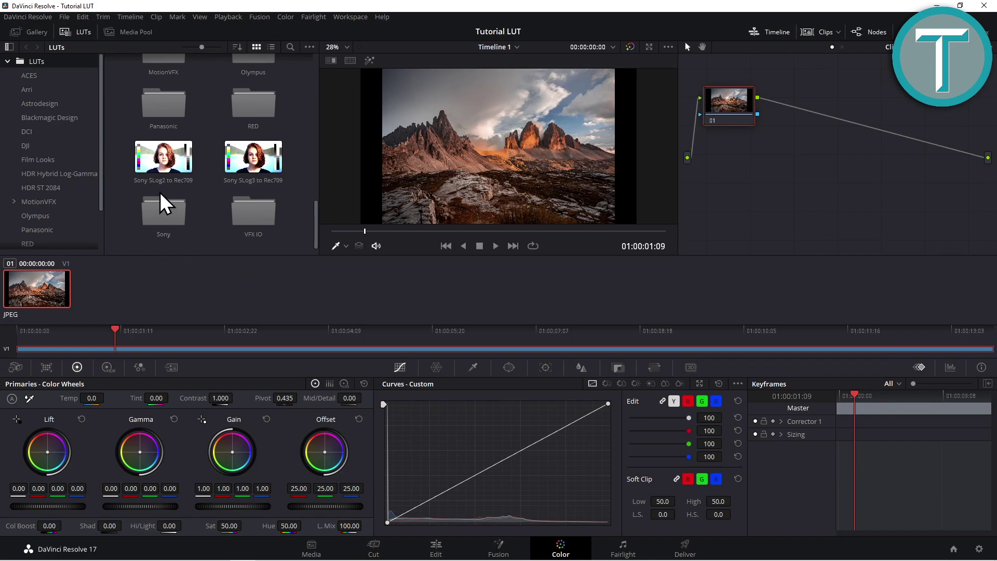
{"action": "scroll", "coordinate": [160, 192], "scroll_direction": "up", "scroll_amount": 5}
{"action": "scroll", "coordinate": [172, 130], "scroll_direction": "up", "scroll_amount": 3}
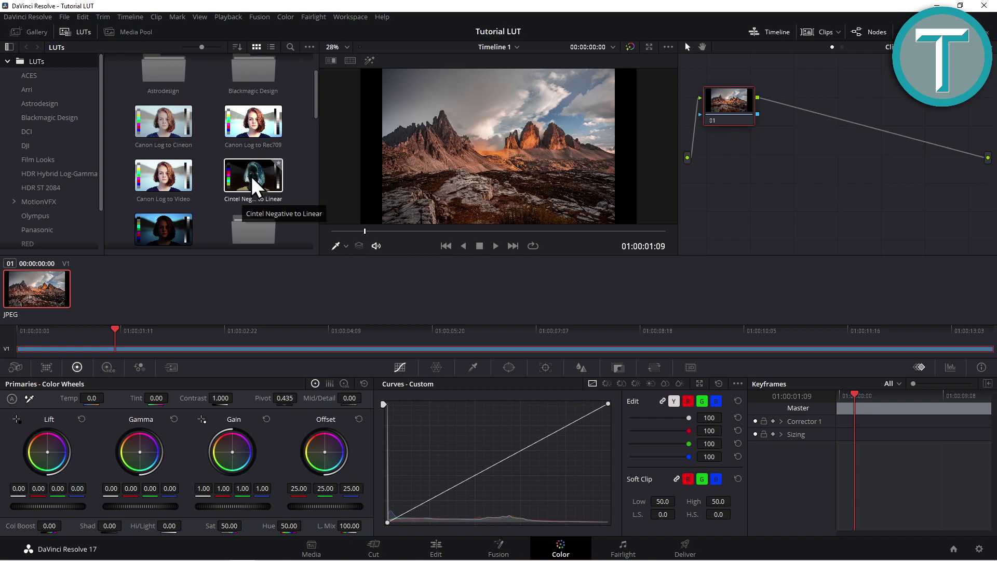
{"action": "double_click", "coordinate": [251, 177]}
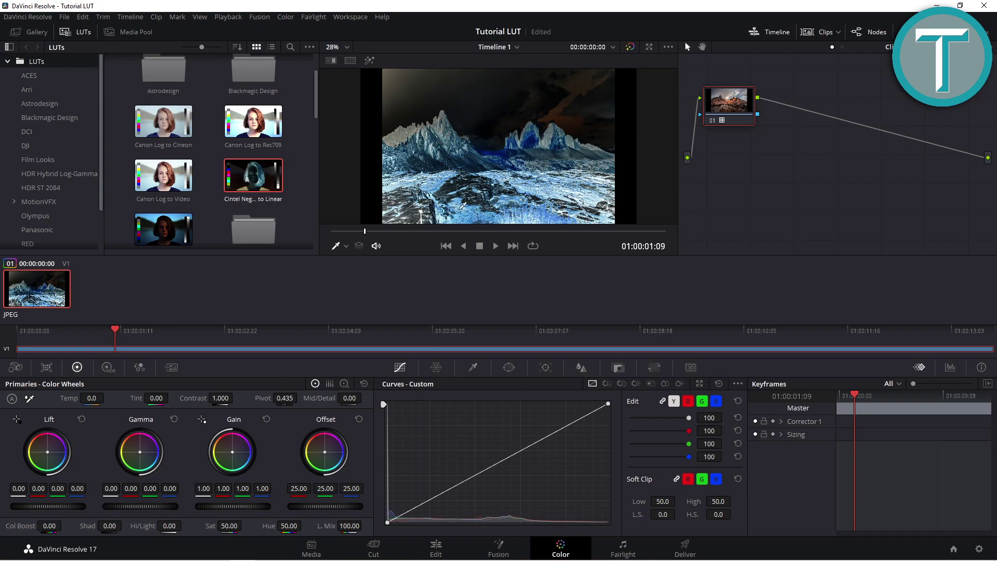
{"action": "left_click", "coordinate": [431, 553]}
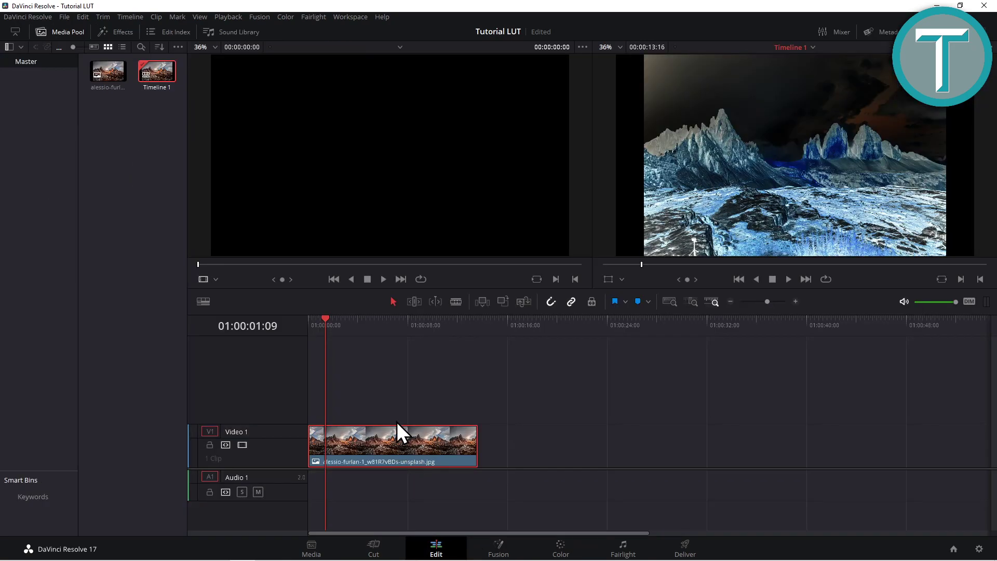
{"action": "left_click", "coordinate": [392, 377]}
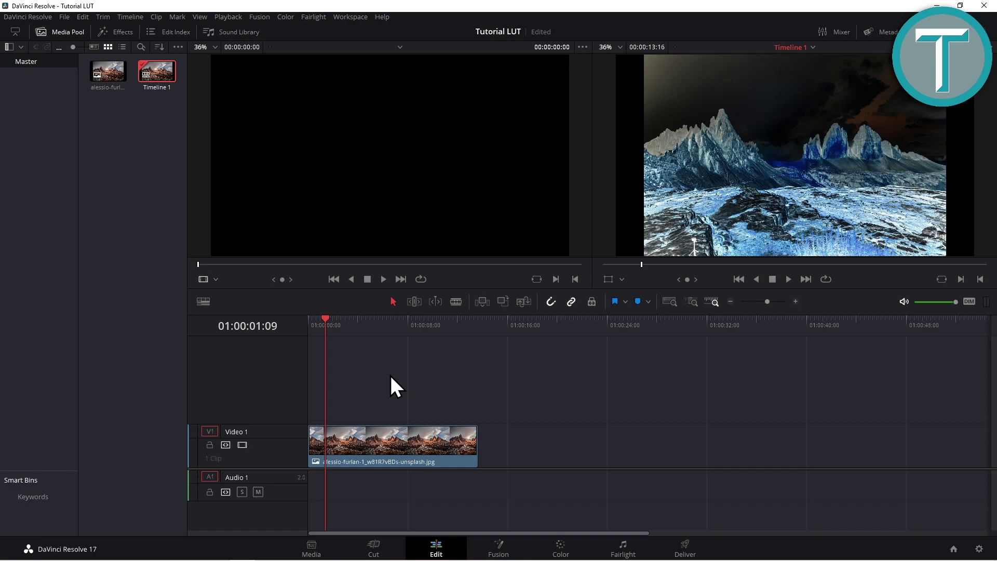